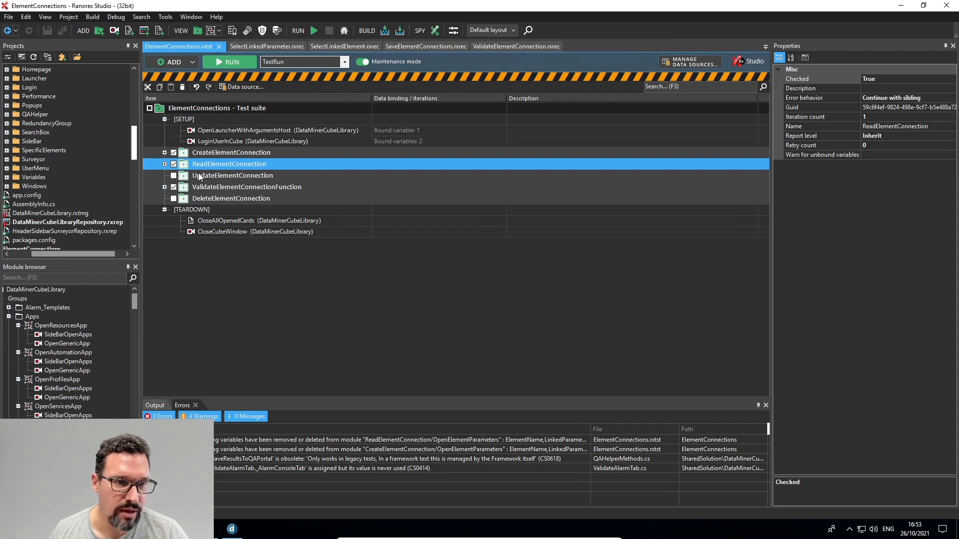
Include the DeleteElementConnection test case in the run and expand CreateElementConnection to show its modules.
click(174, 199)
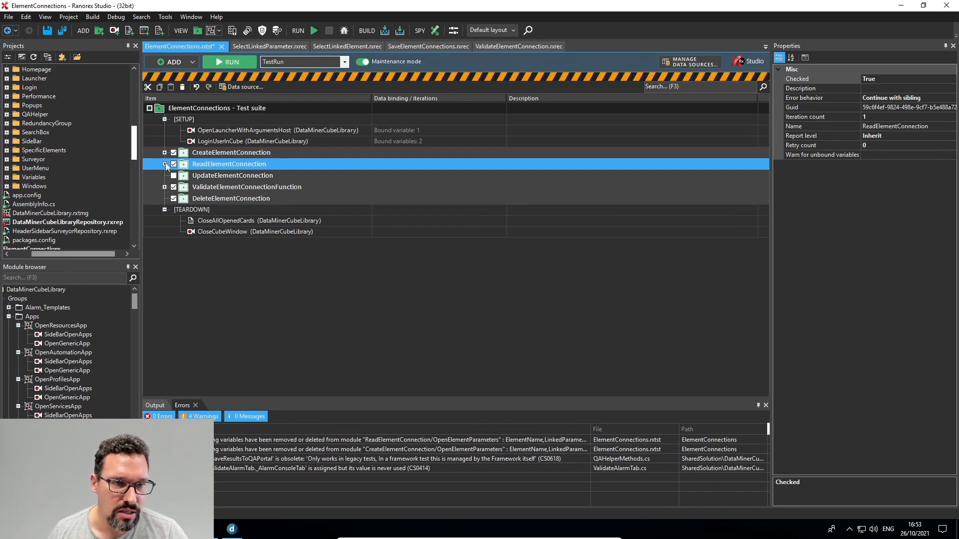
click(164, 187)
click(164, 187)
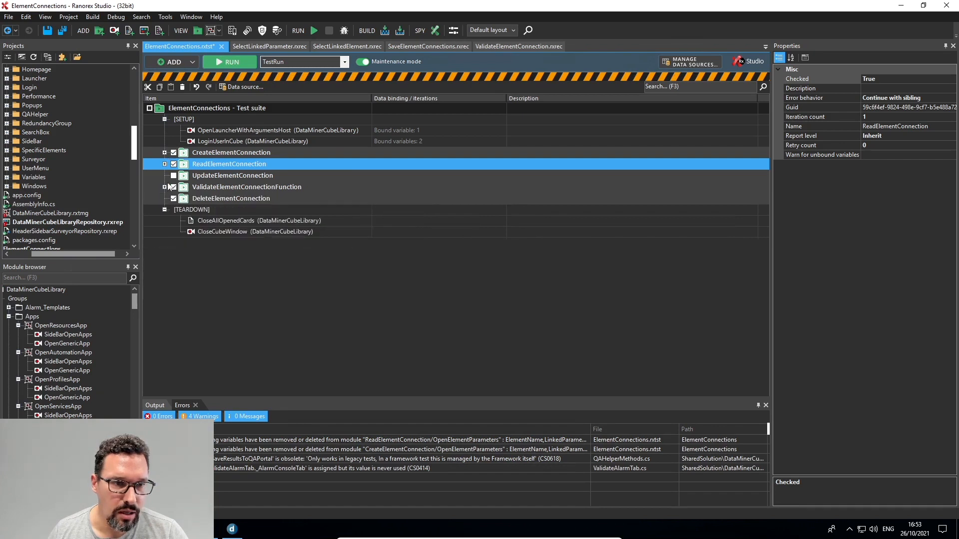
click(165, 188)
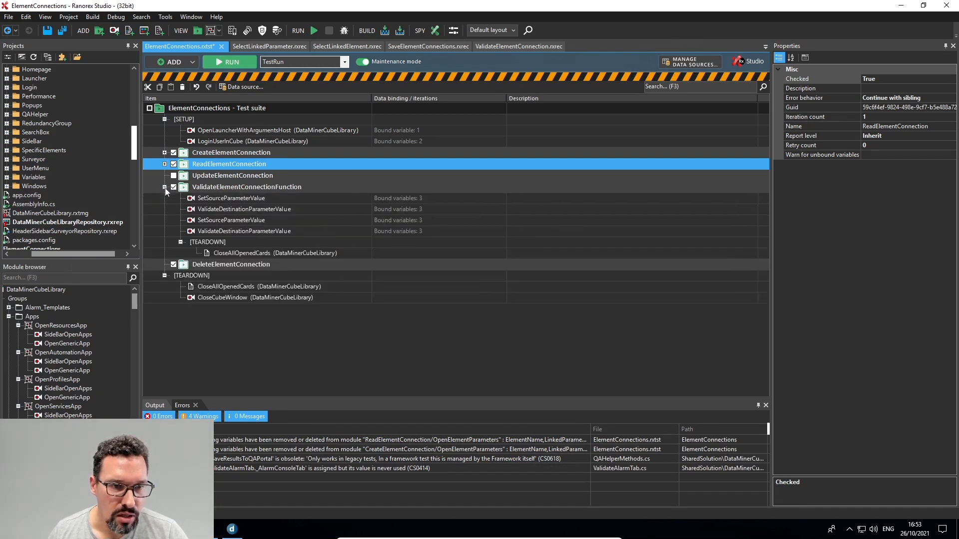
click(165, 187)
click(164, 152)
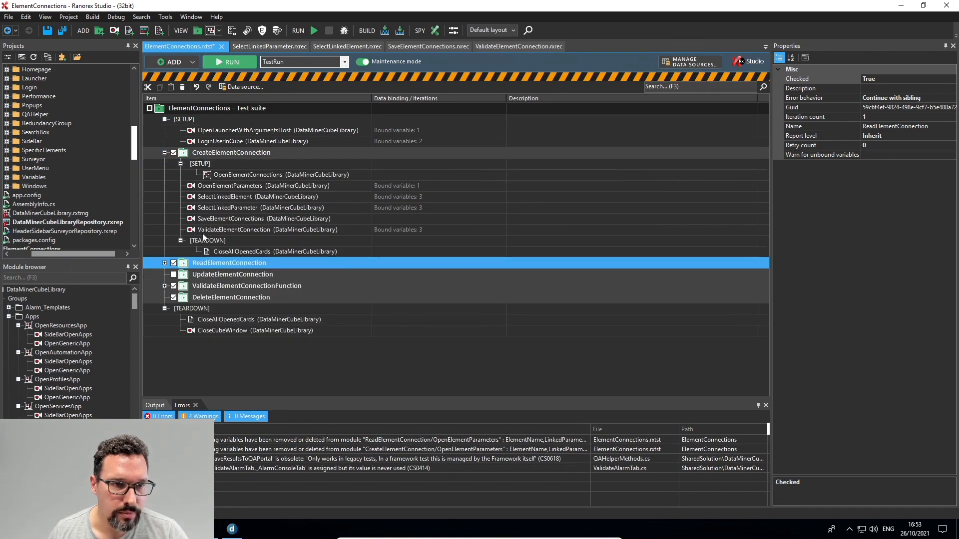
Give DeleteElementConnection a setup with OpenElementConnections and a teardown with CloseAllOpenedCards, both copied from CreateElementConnection.
right_click(206, 297)
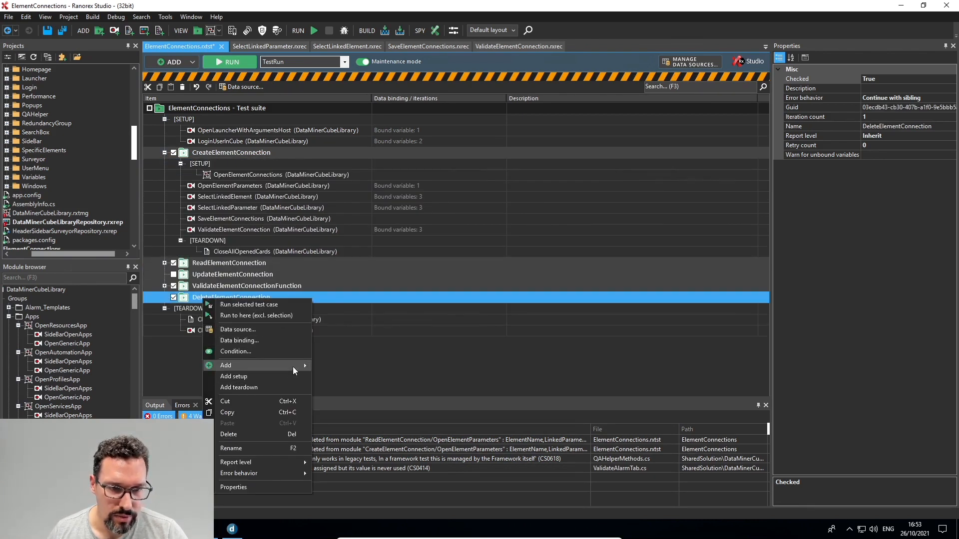
mouse_move(306, 367)
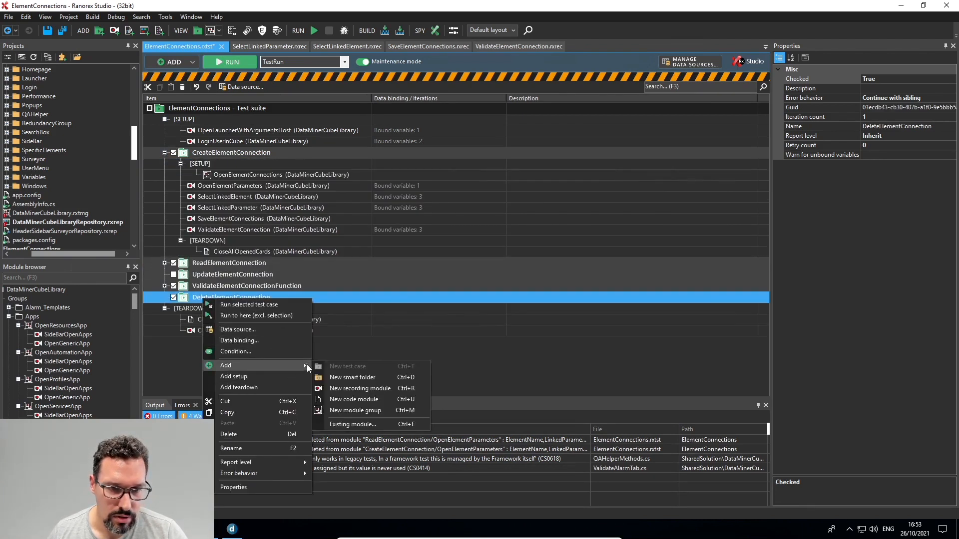
click(247, 376)
right_click(195, 303)
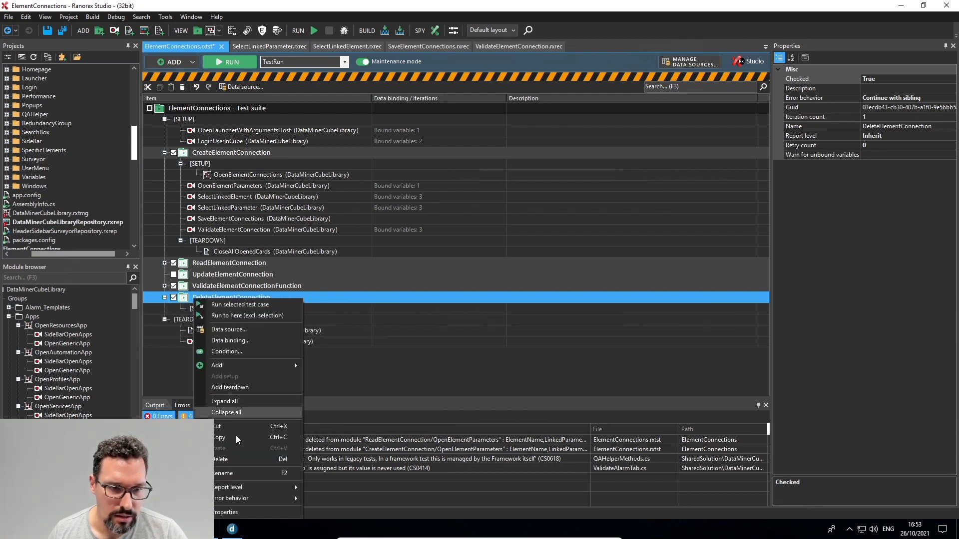
click(234, 388)
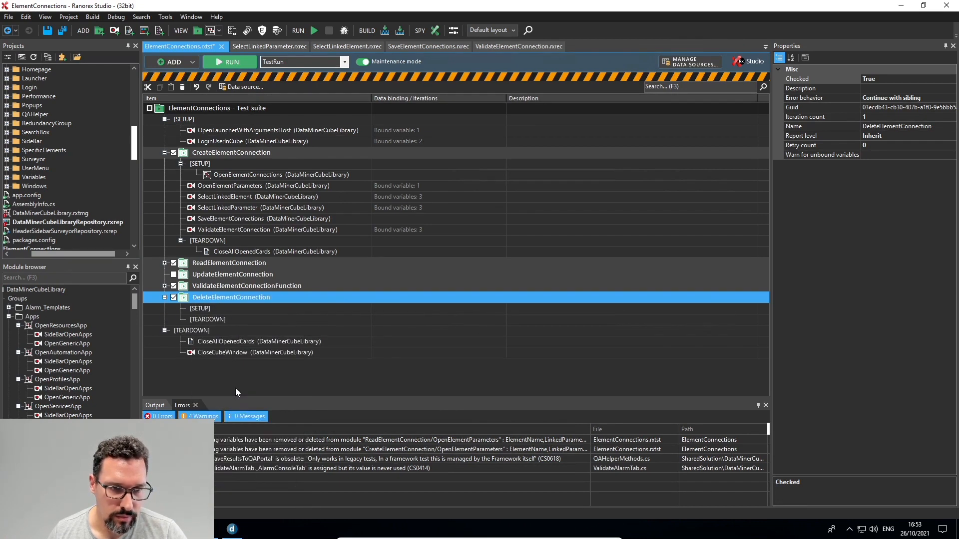
drag(217, 174, 210, 309)
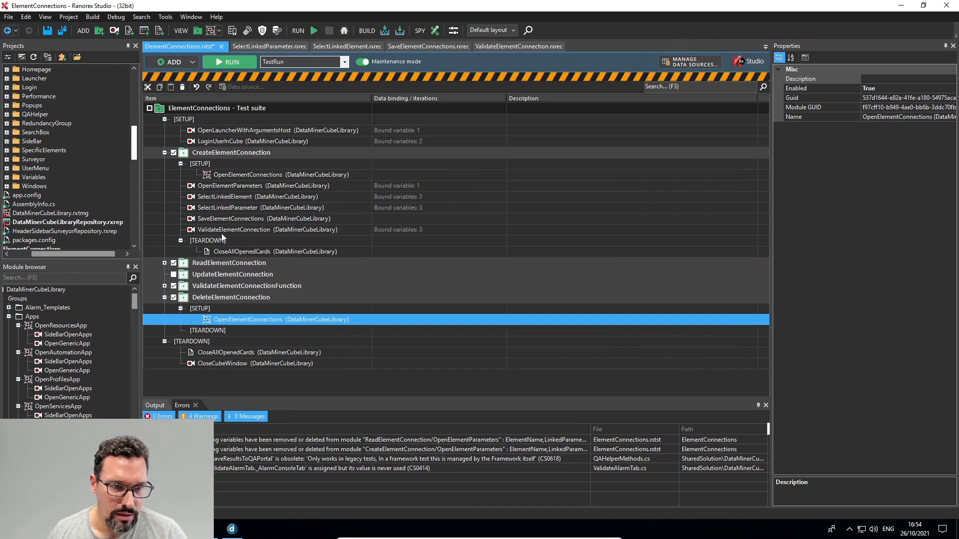
drag(223, 251, 225, 331)
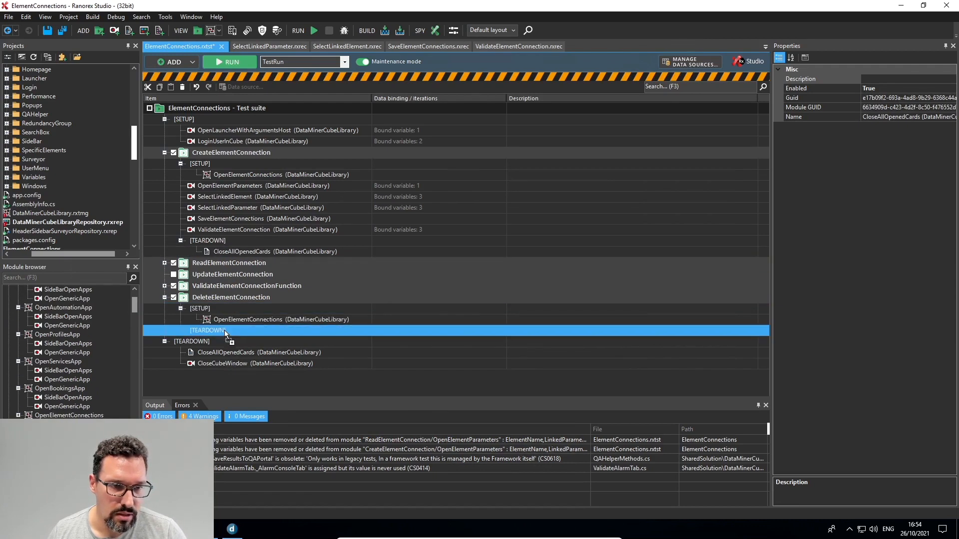
Copy the OpenElementParameters and SelectLinkedElement modules from CreateElementConnection into DeleteElementConnection.
click(217, 185)
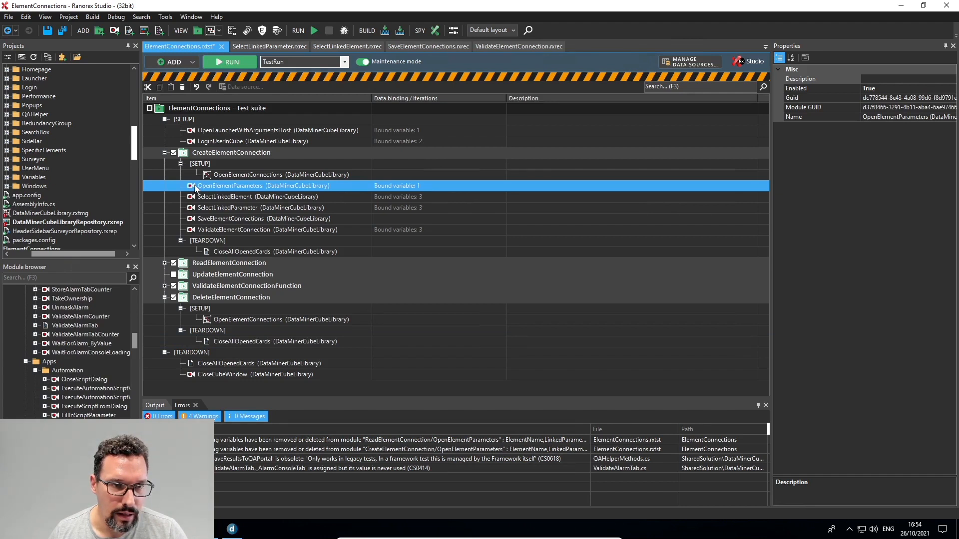
drag(194, 188, 243, 302)
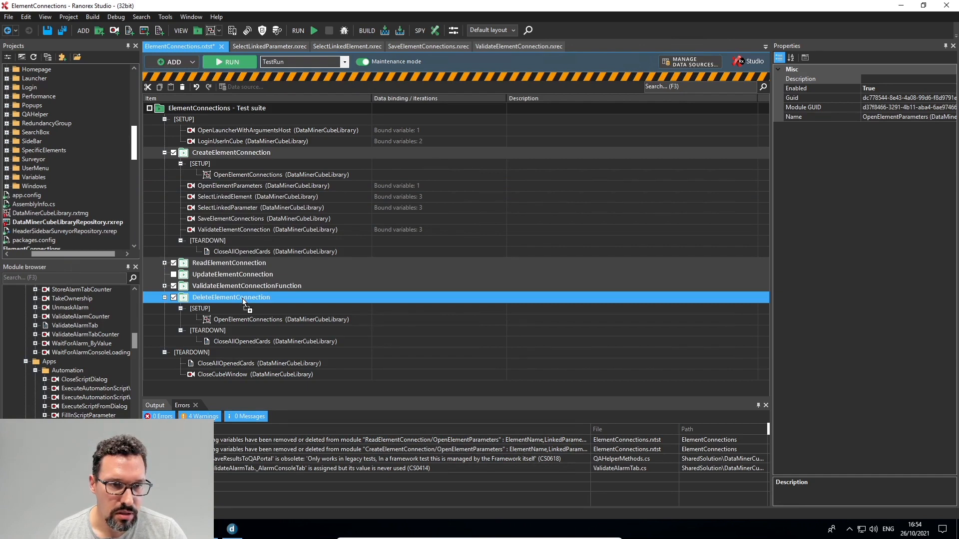
drag(244, 302, 244, 300)
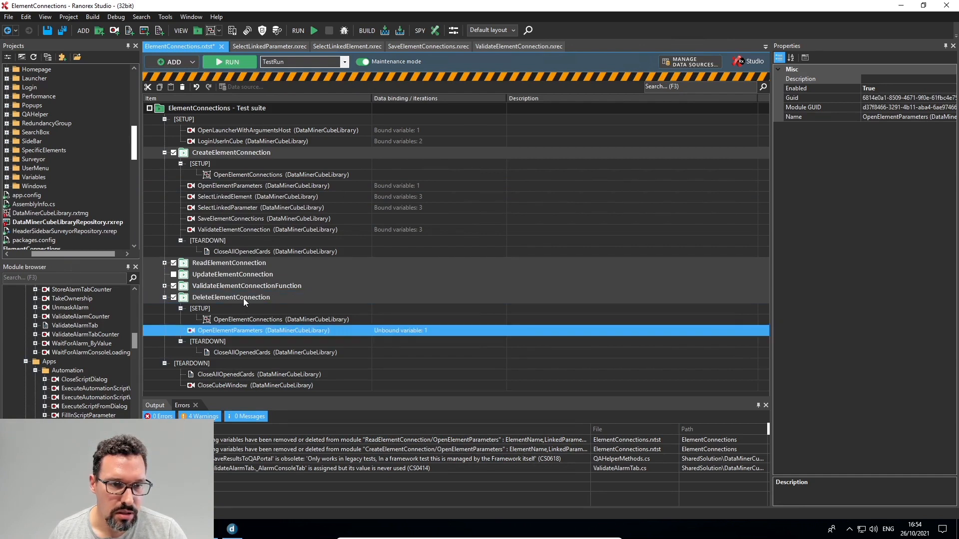
click(204, 197)
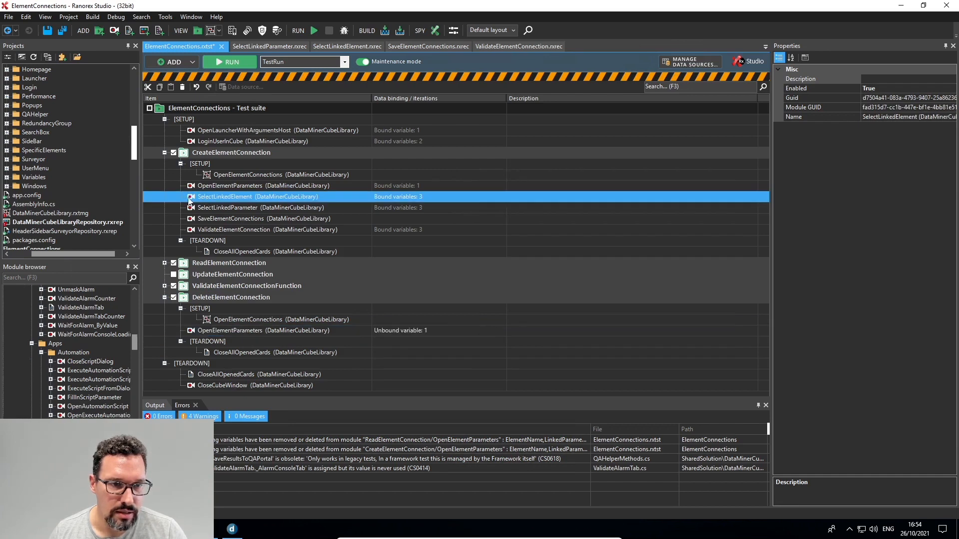
drag(189, 200, 224, 297)
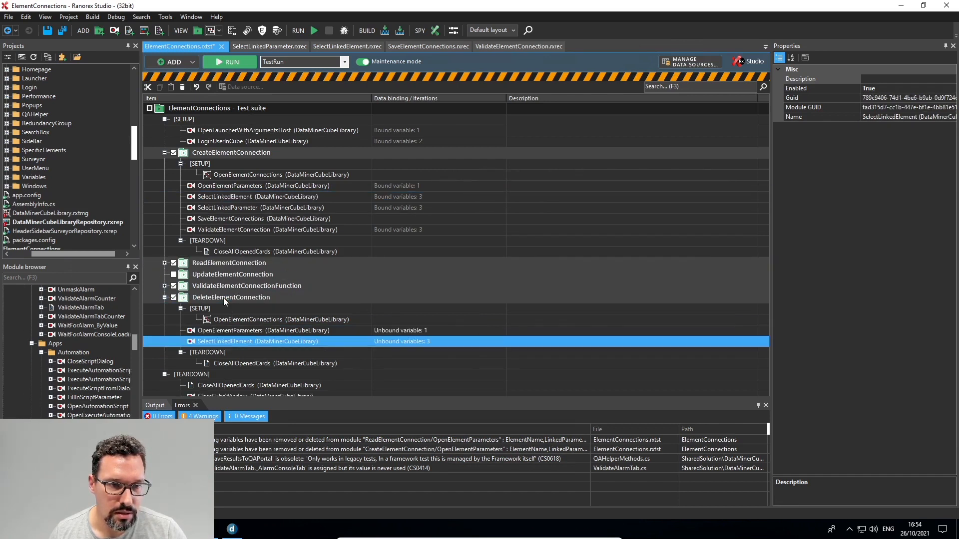
Copy ValidateElementConnection and SaveElementConnections from CreateElementConnection into DeleteElementConnection, placing the save module before the validation.
click(199, 208)
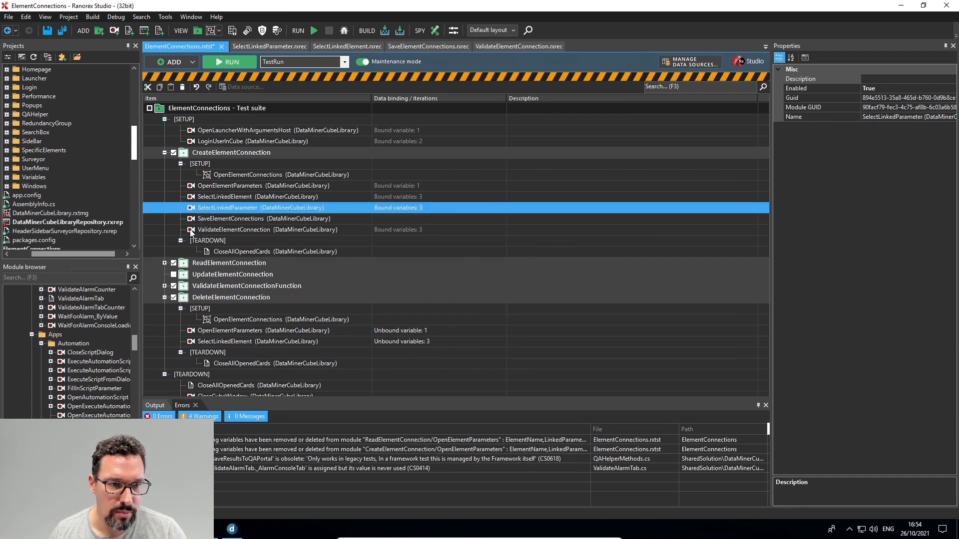
drag(191, 232, 211, 299)
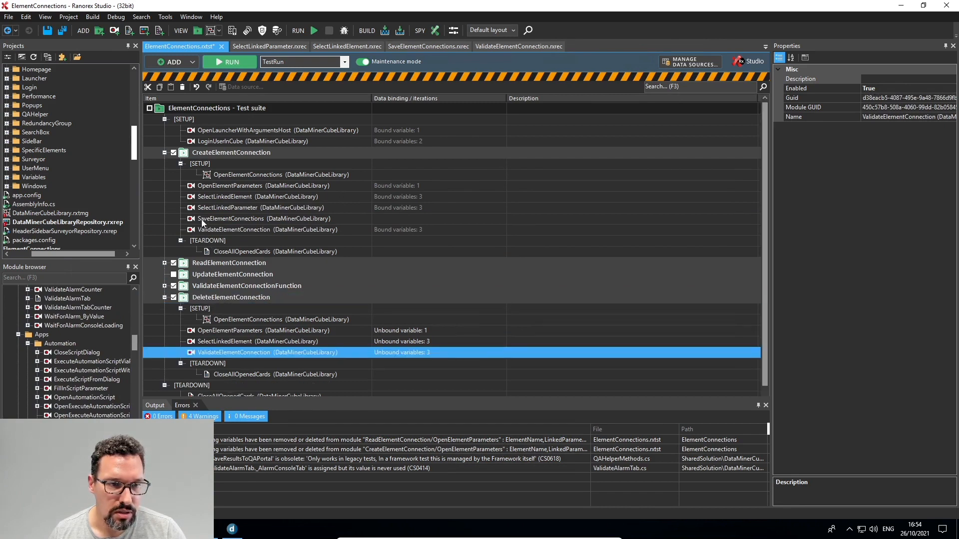
drag(202, 223, 222, 297)
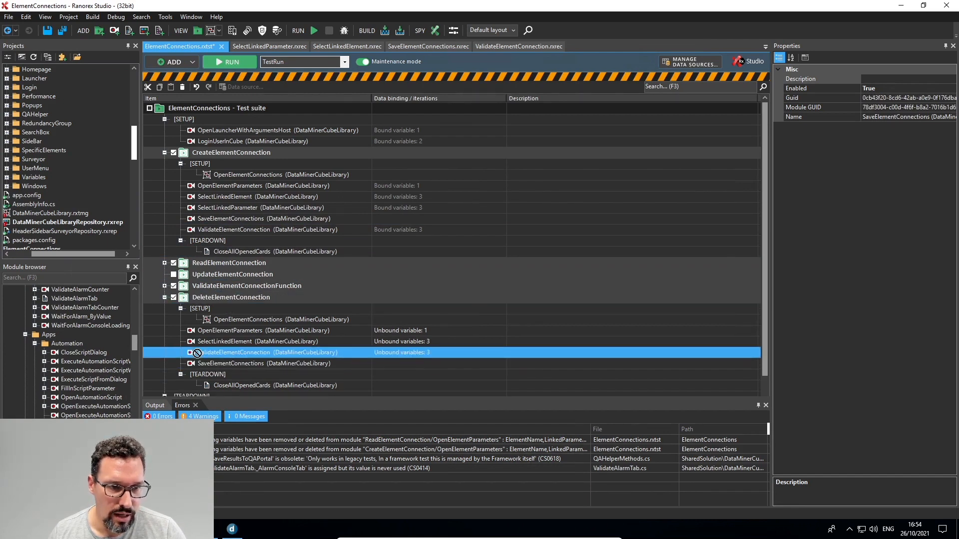
drag(198, 351, 190, 364)
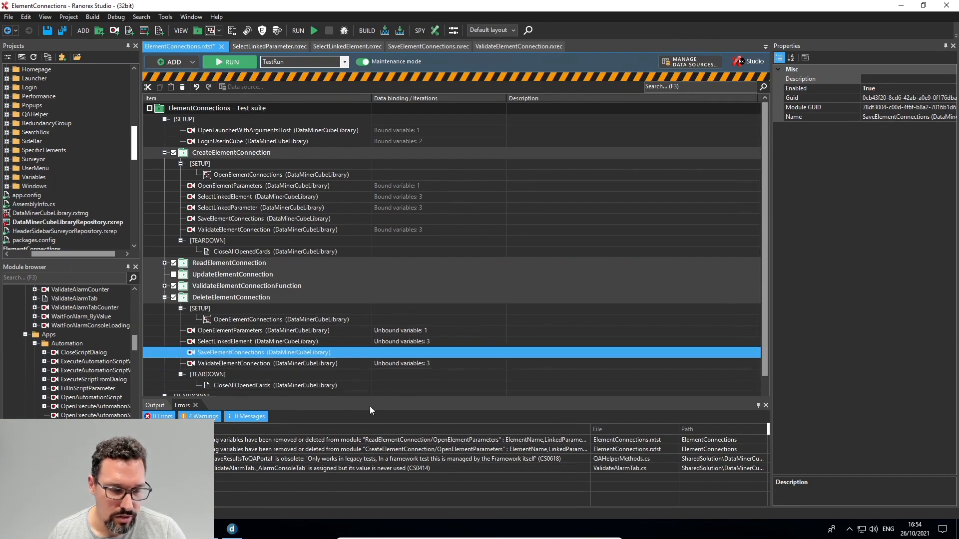
Switch to DataMiner Cube, open the Element Connections app and expand RX_DestinationElement.
click(231, 529)
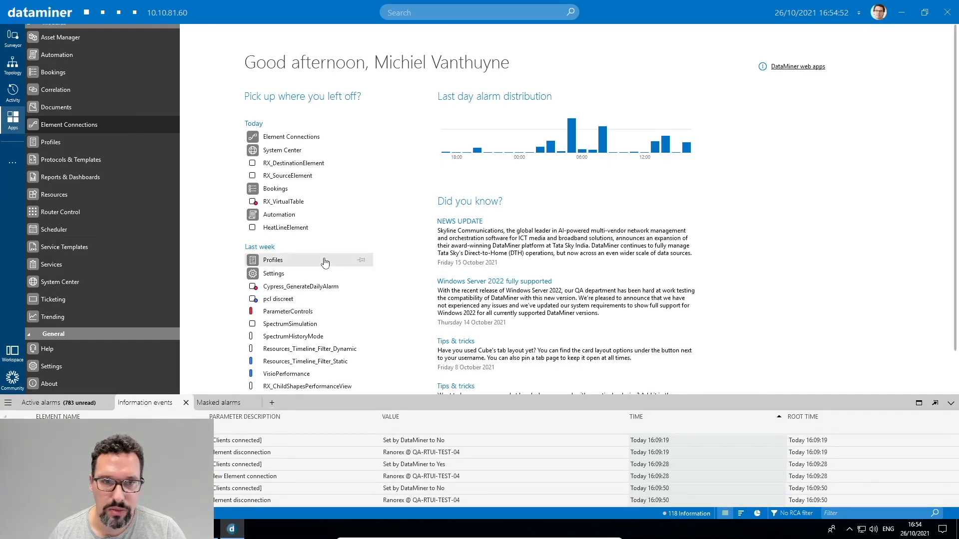
click(282, 137)
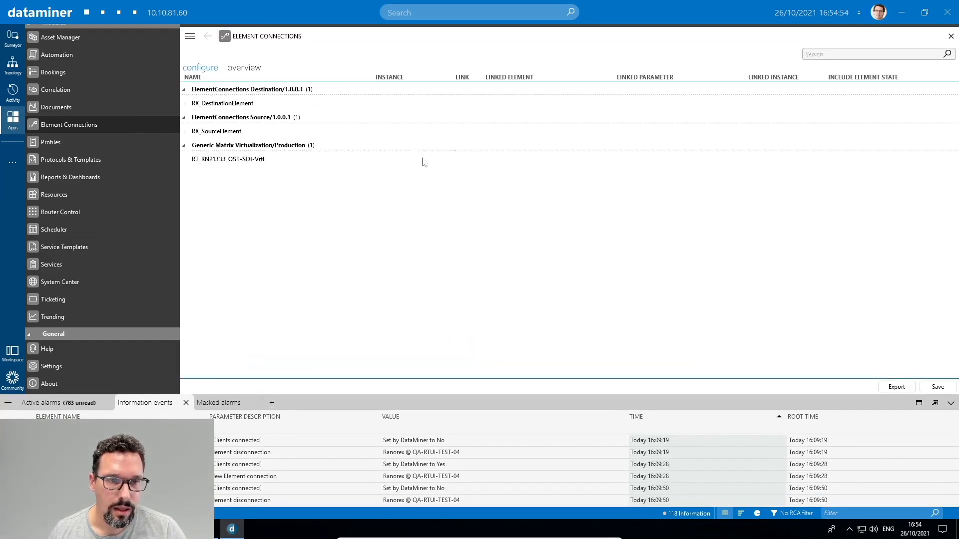
click(185, 104)
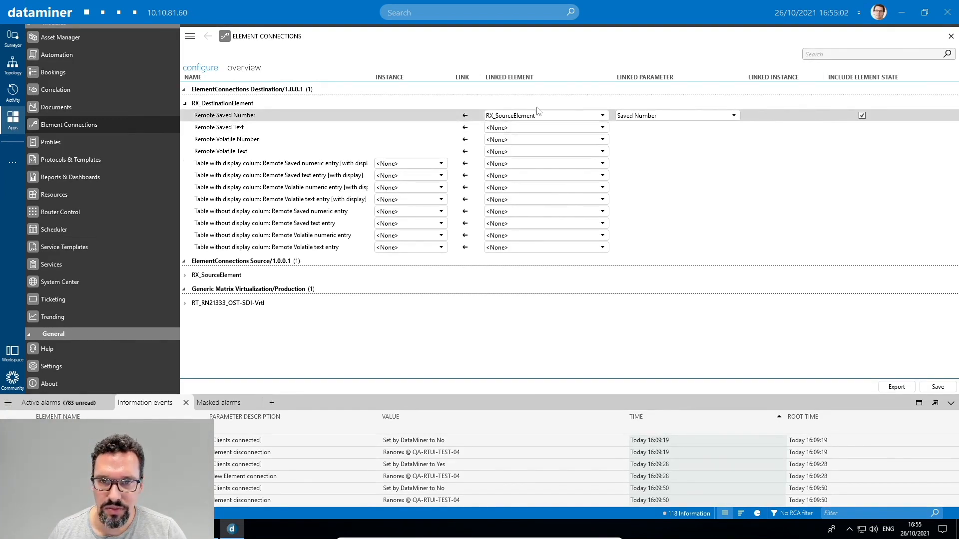
Set the linked element of Remote Saved Number to <None> by filtering the element list, and save the element connections.
click(602, 116)
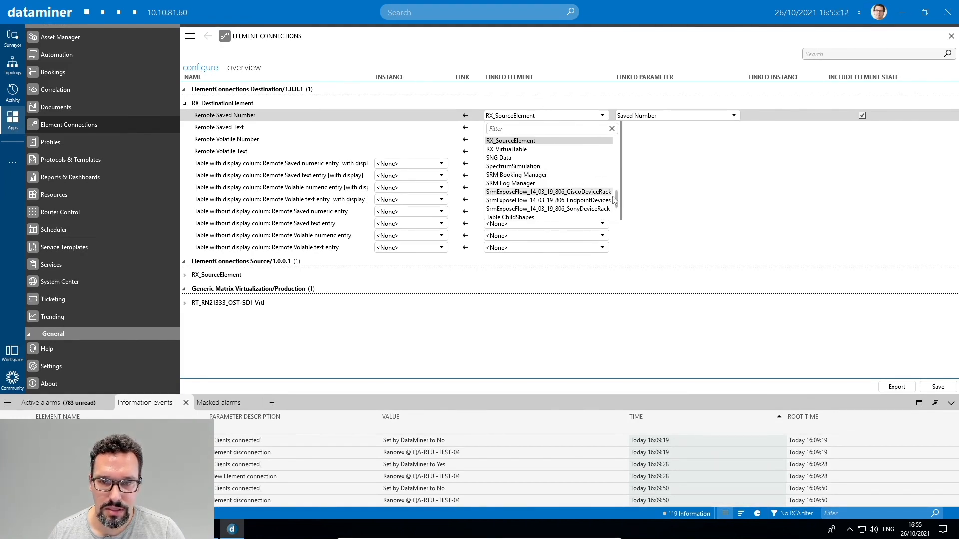
drag(616, 199, 617, 137)
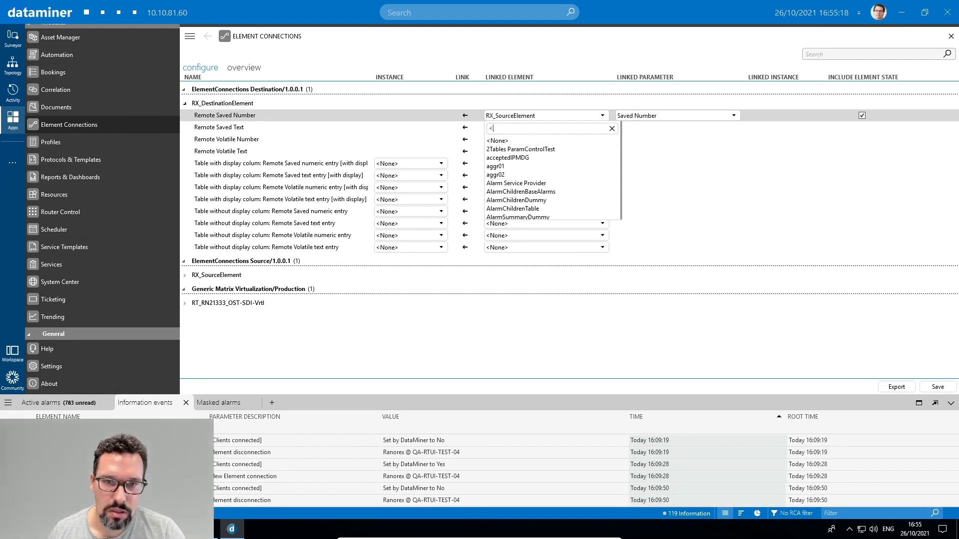
text(<None>)
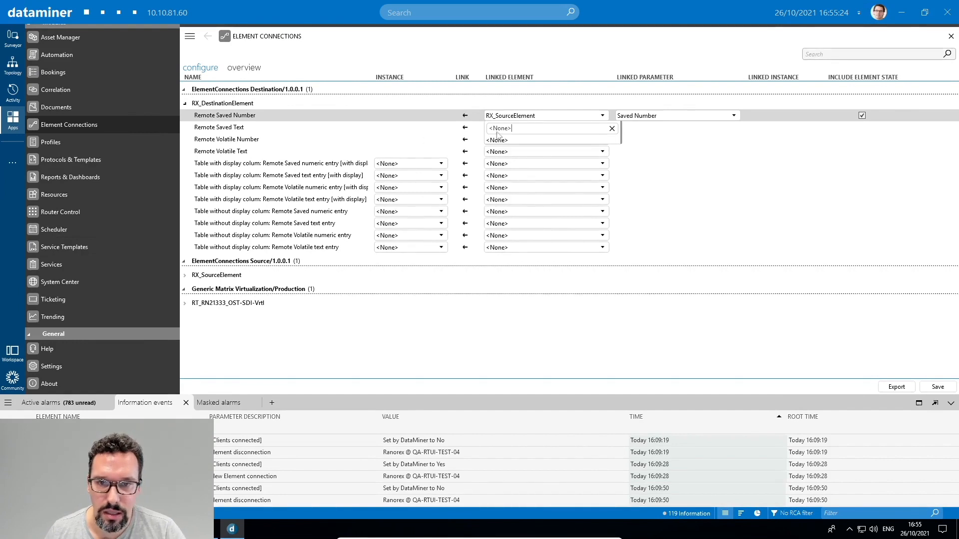
drag(513, 128, 485, 130)
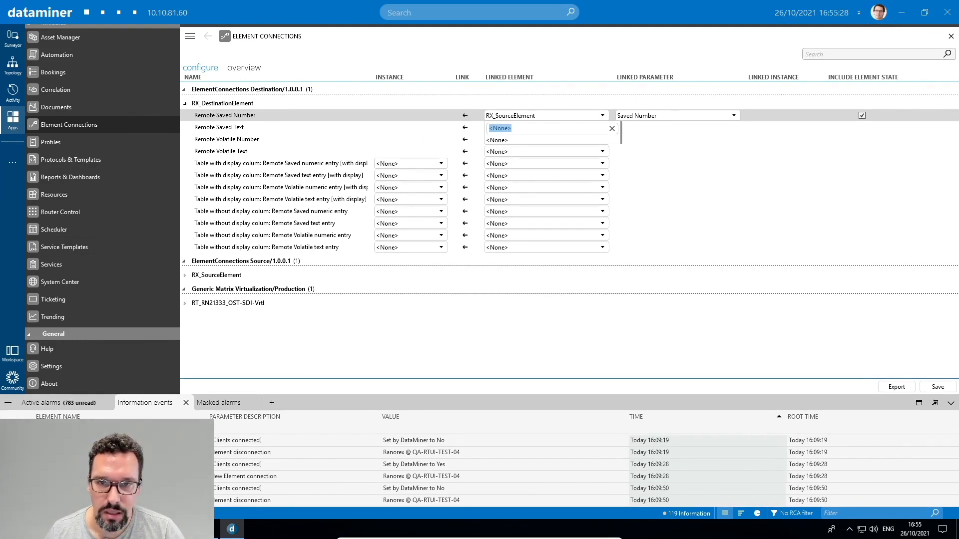
click(509, 141)
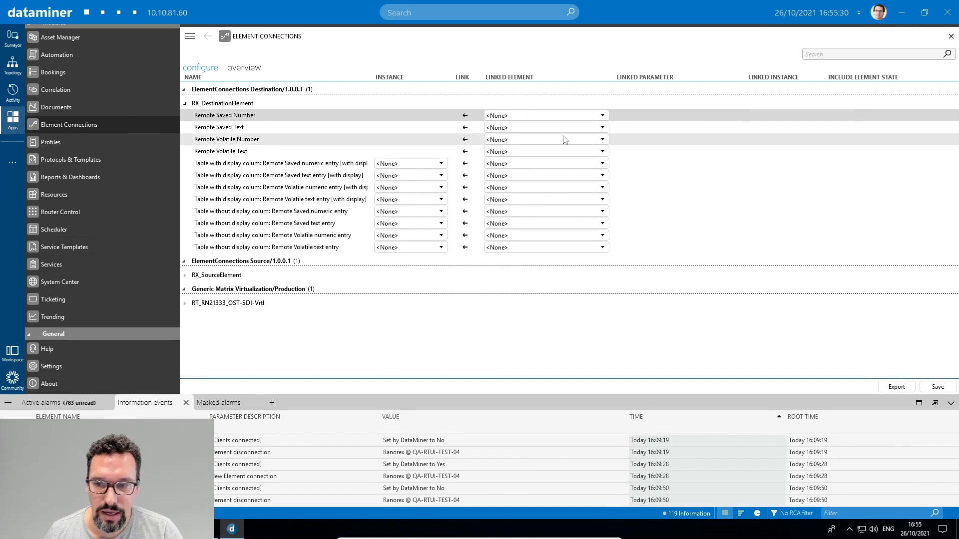
click(938, 387)
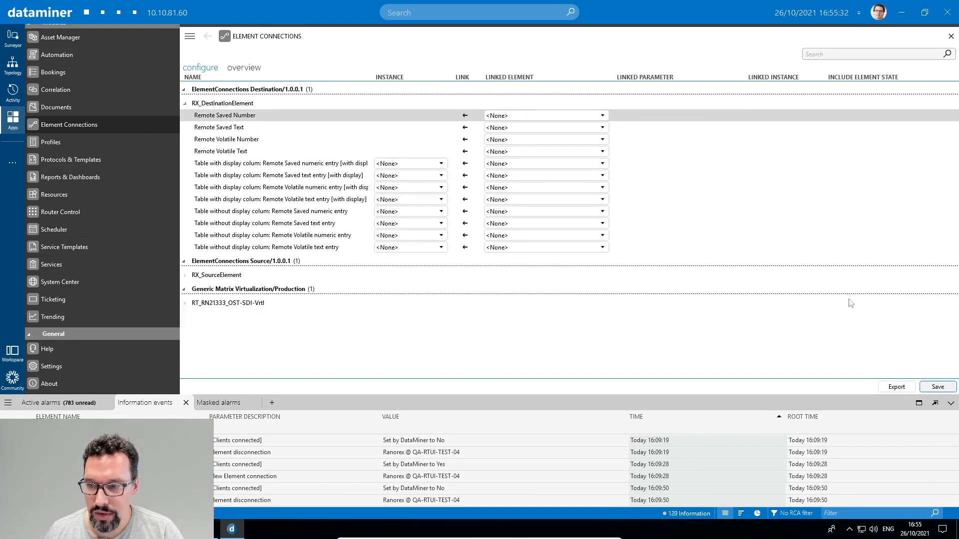
Reopen the Element Connections app and check the linked elements of RX_DestinationElement and RX_SourceElement.
click(950, 36)
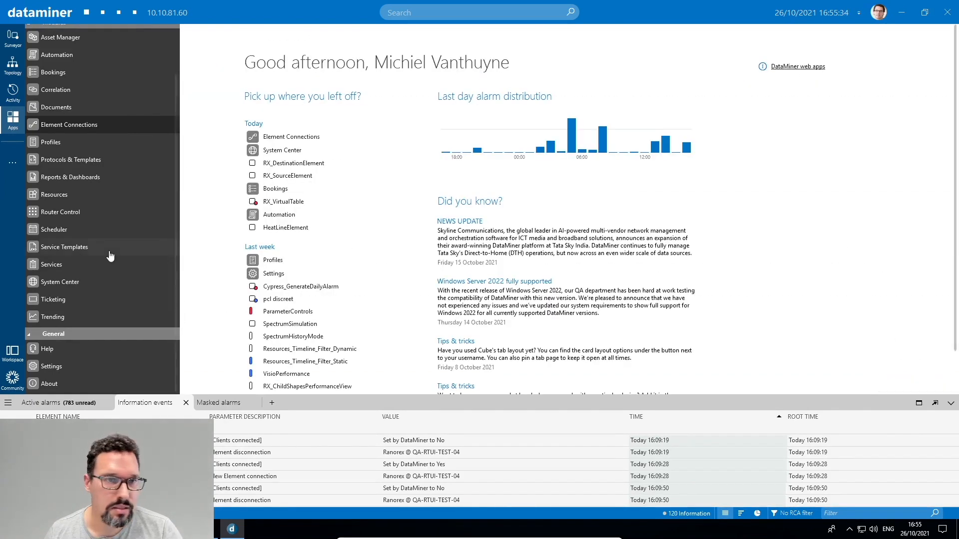
click(298, 140)
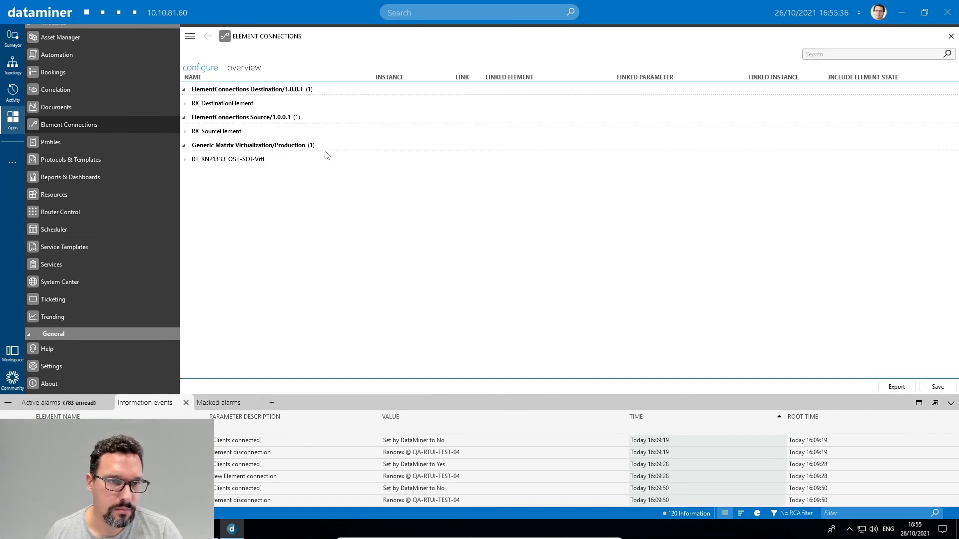
click(185, 104)
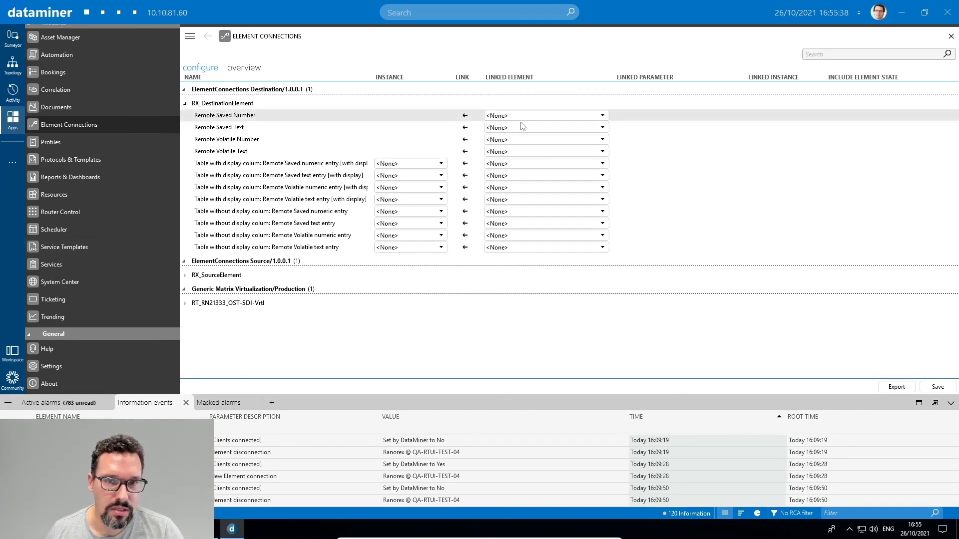
click(184, 275)
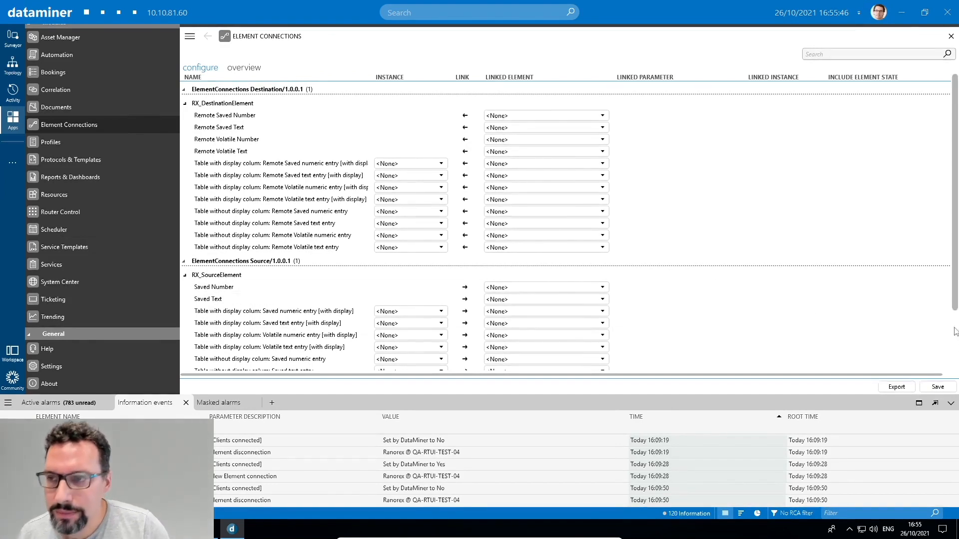
Close the Element Connections app and switch back to the DeleteElementConnection test case in Ranorex Studio.
click(950, 37)
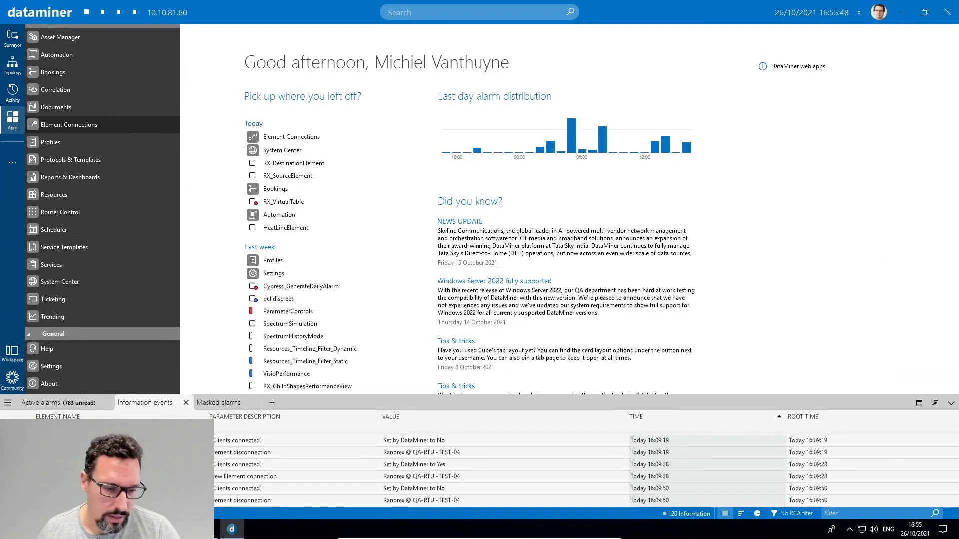
click(208, 529)
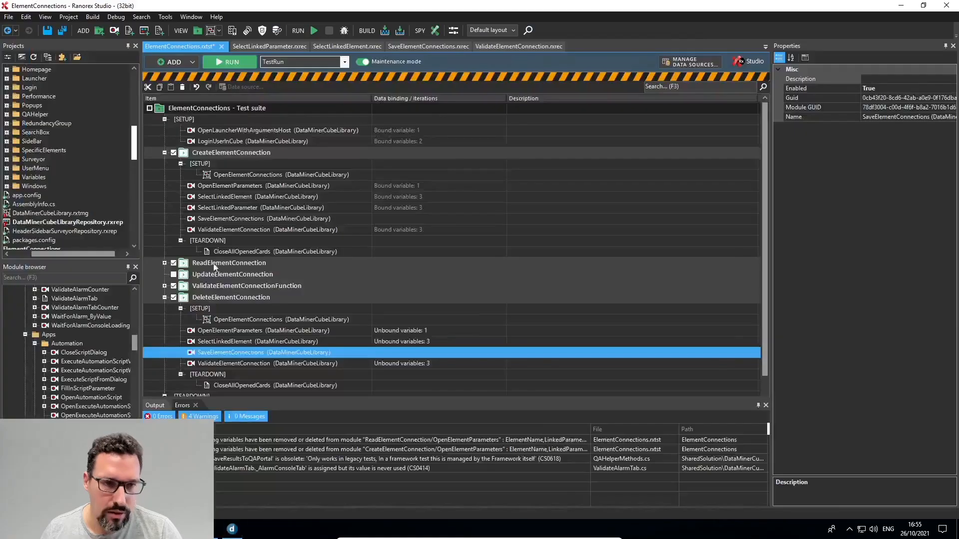
scroll(243, 286, down, 1)
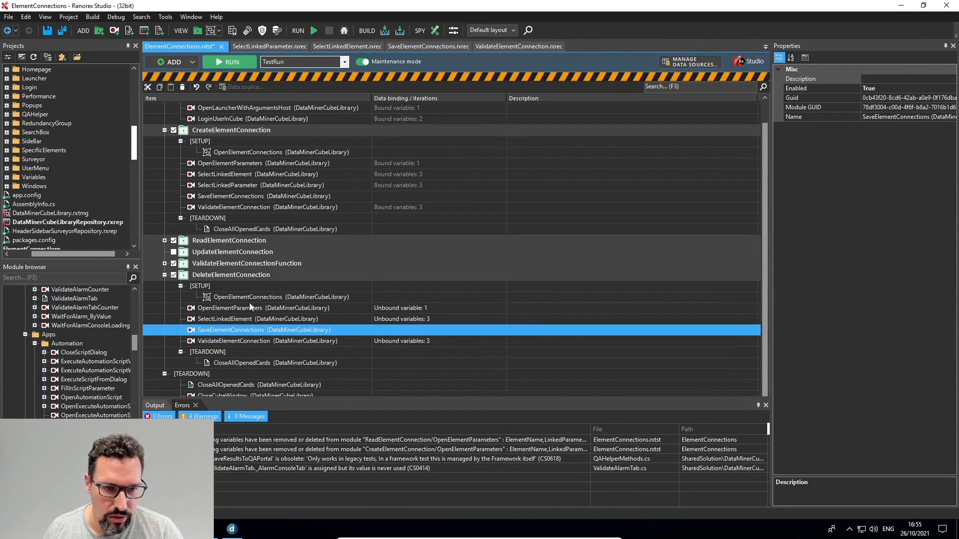
right_click(243, 275)
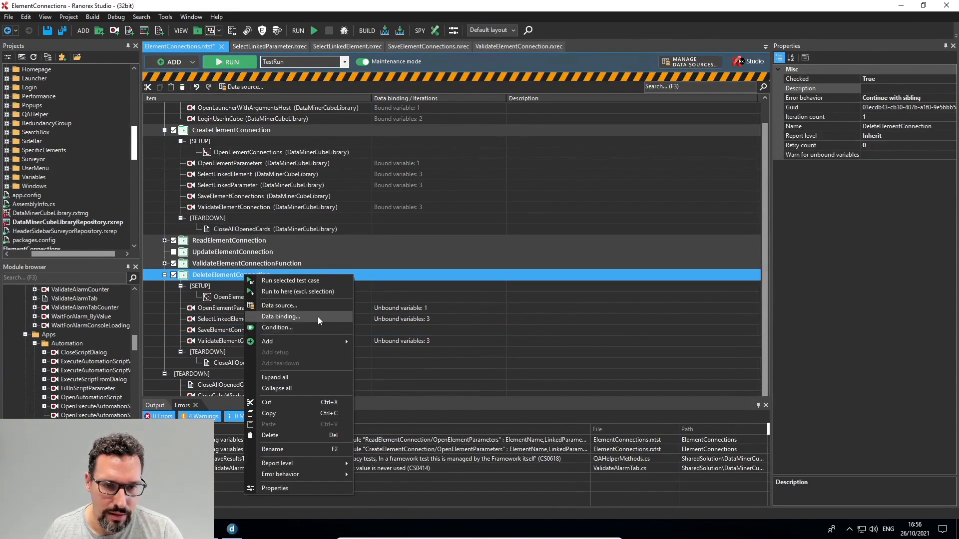
click(313, 317)
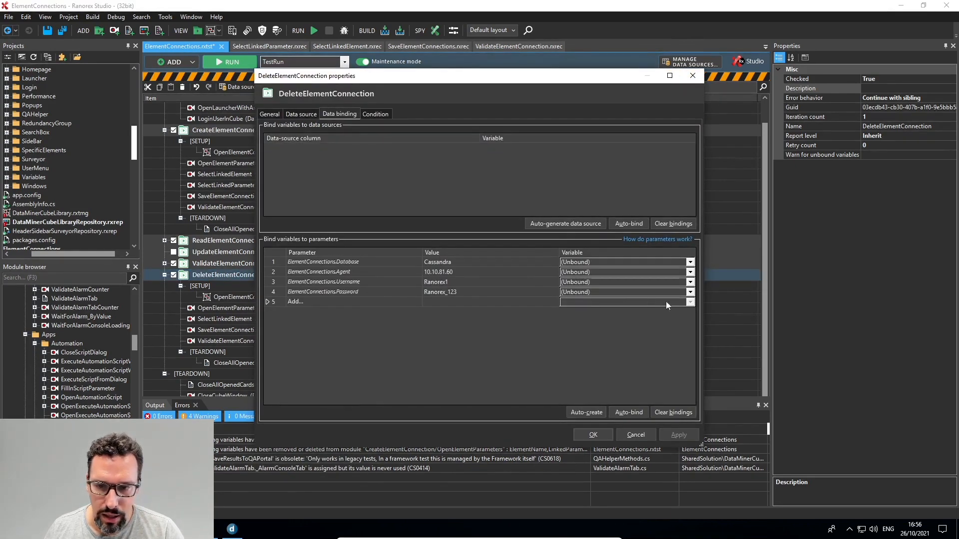
click(691, 302)
click(690, 302)
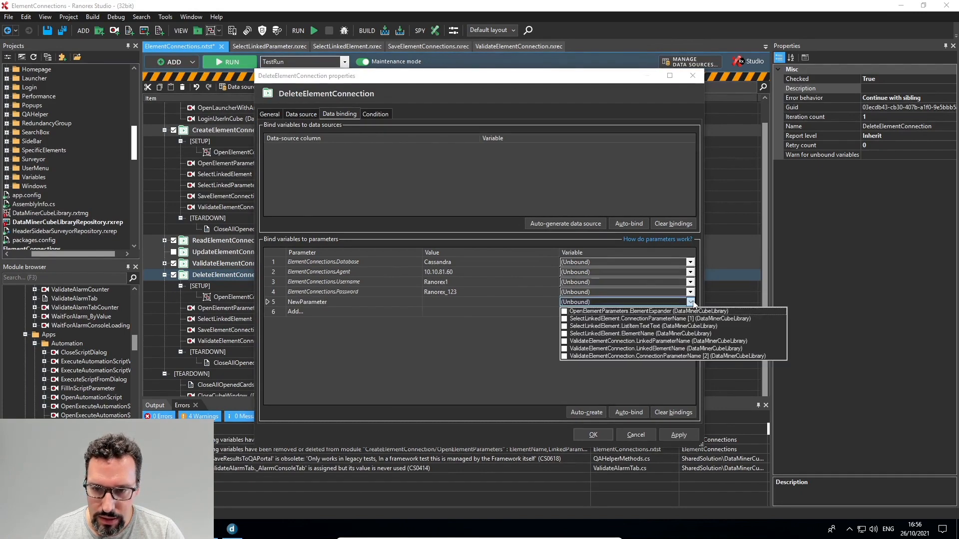
click(565, 311)
click(337, 302)
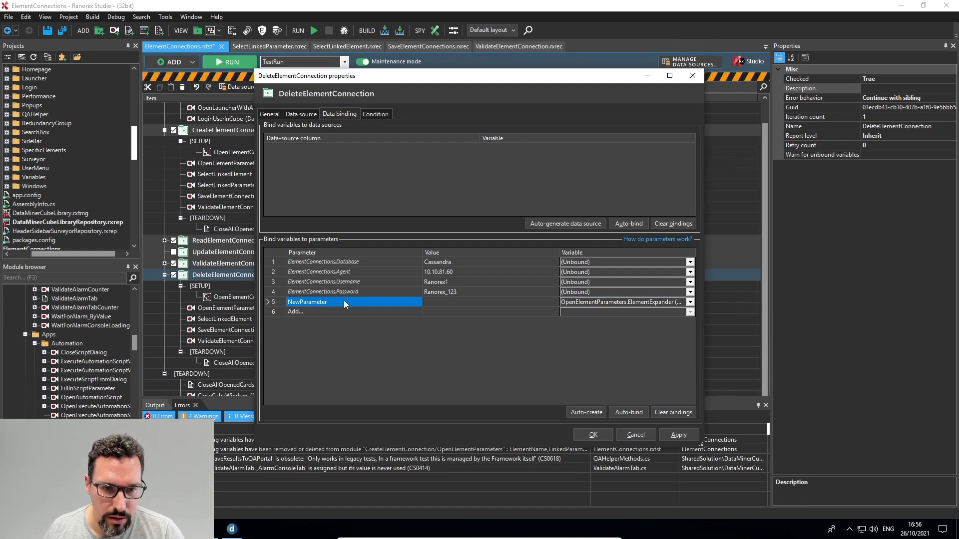
click(344, 301)
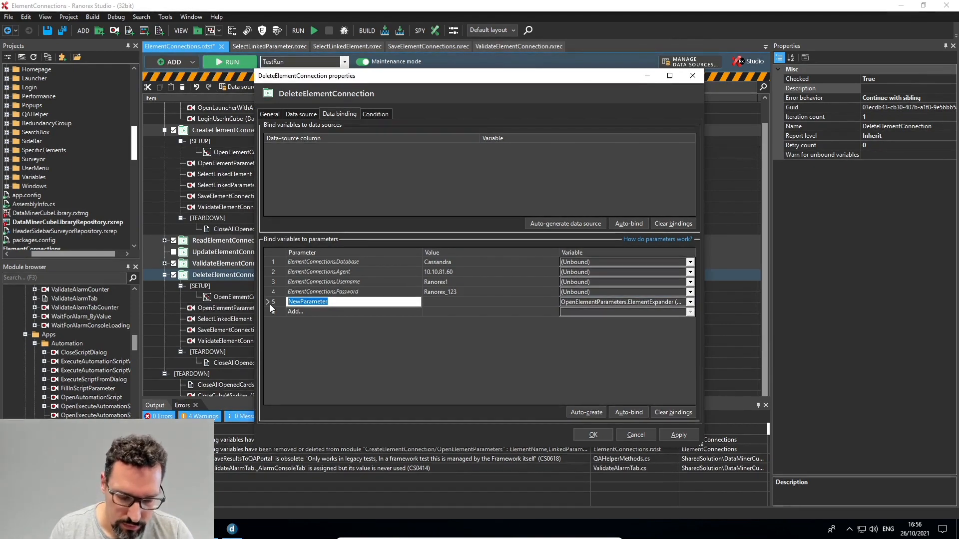
text(Element)
key(BackSpace)
key(BackSpace)
key(BackSpace)
key(BackSpace)
key(BackSpace)
key(BackSpace)
key(BackSpace)
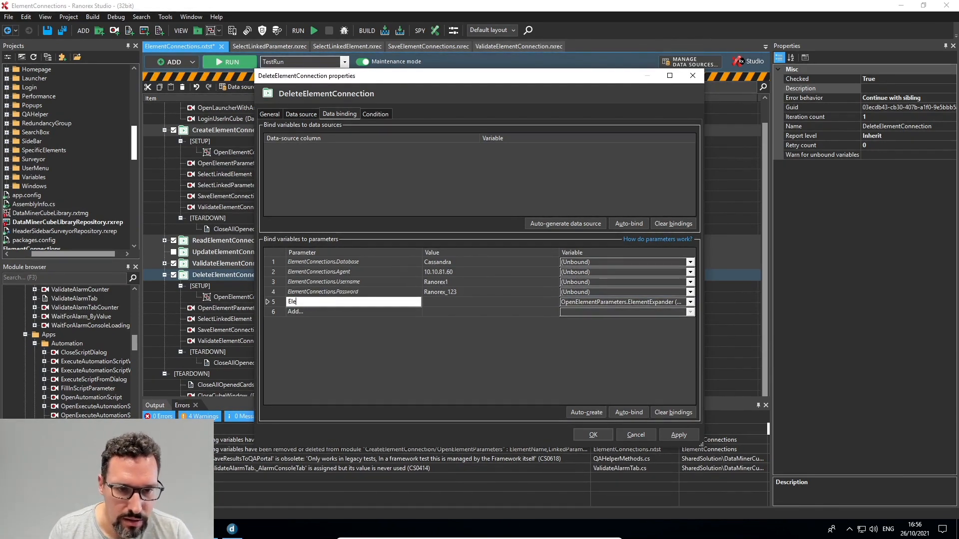
click(493, 379)
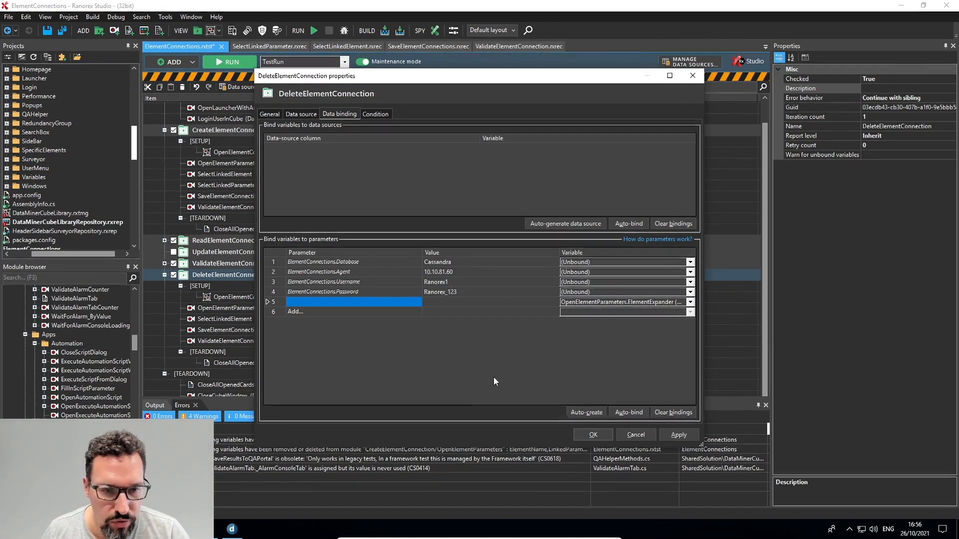
click(639, 432)
Copy the ExpandElement, ConnectionParameterName, LinkedElementName and LinkedParameterName rows from the CreateElementConnection test case's data binding, closing its properties.
scroll(241, 127, up, 1)
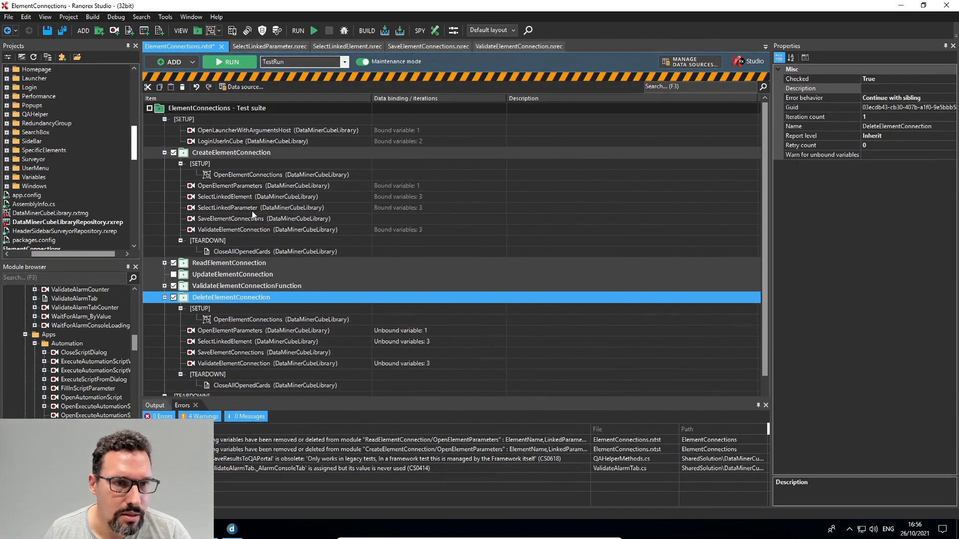
click(221, 155)
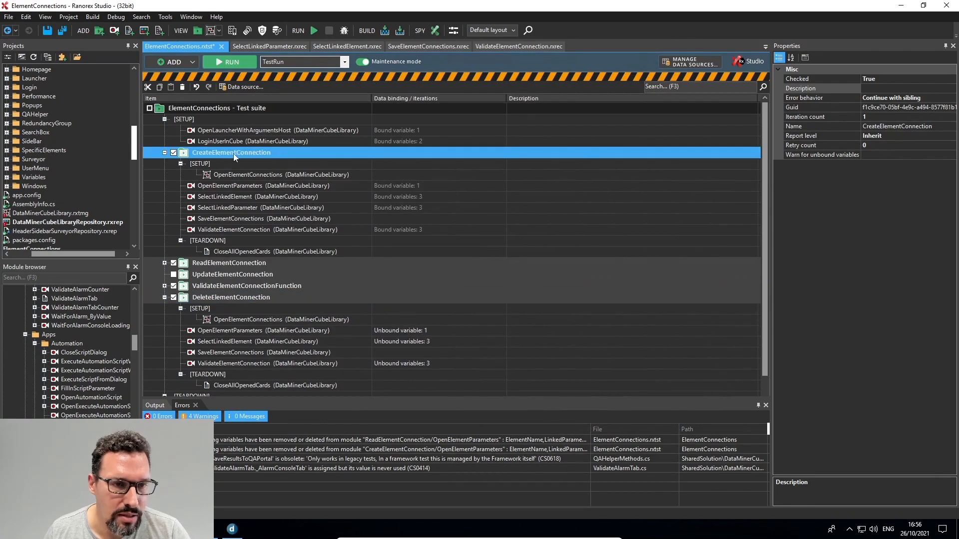
right_click(234, 154)
click(291, 194)
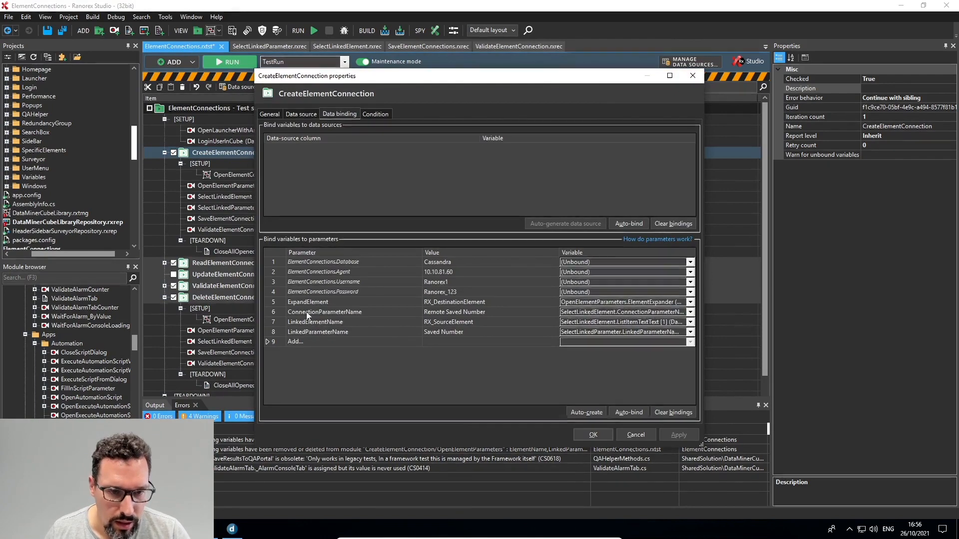
click(278, 302)
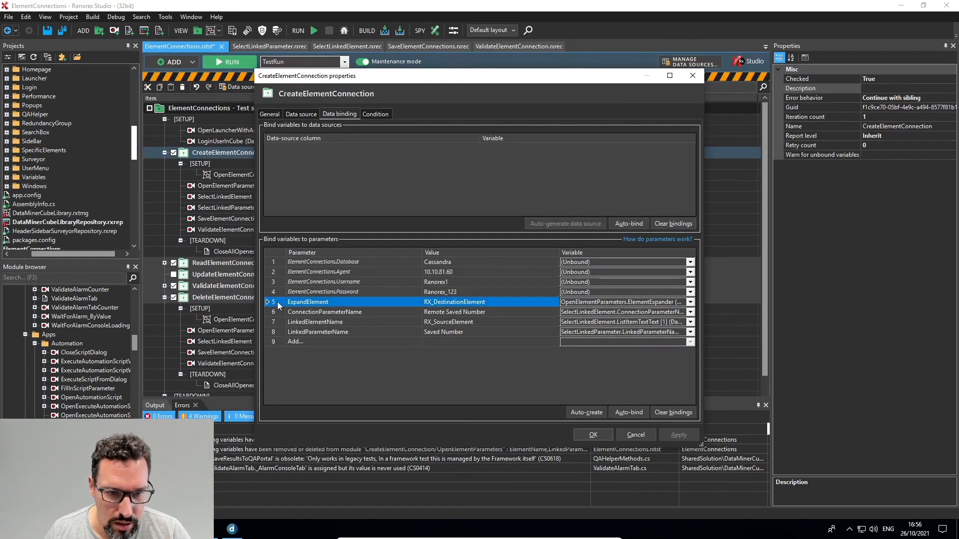
shift+click(272, 331)
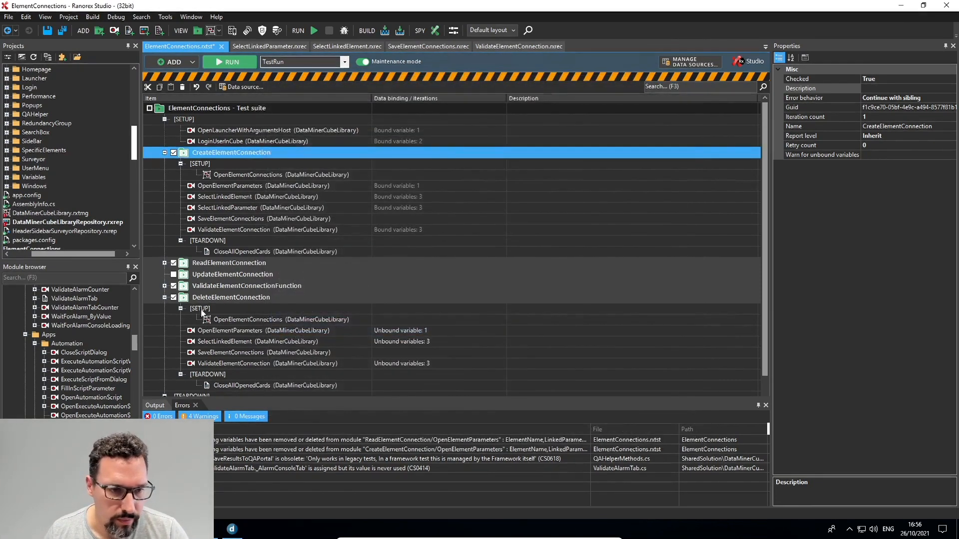
Open the data binding of the DeleteElementConnection test case and paste the four copied parameter rows with their values.
click(186, 302)
right_click(187, 301)
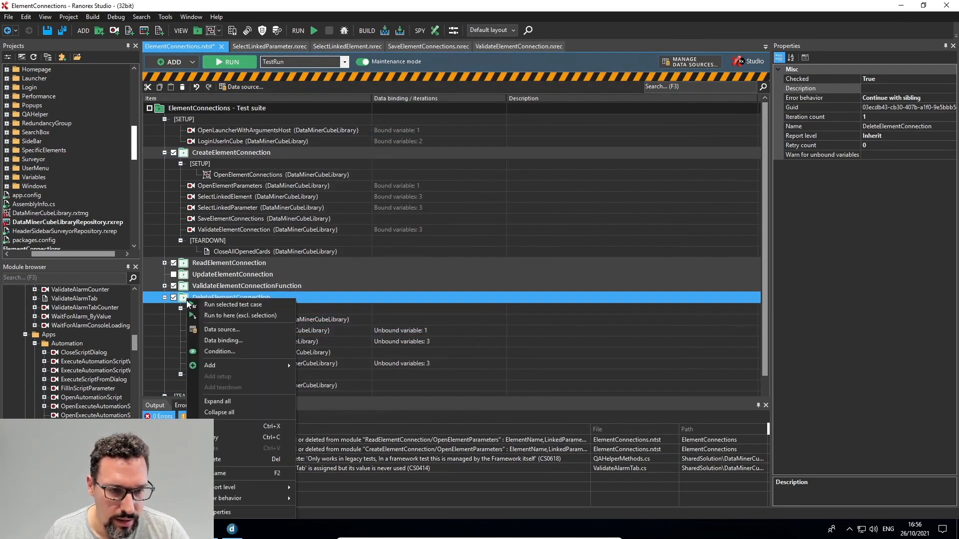
click(280, 296)
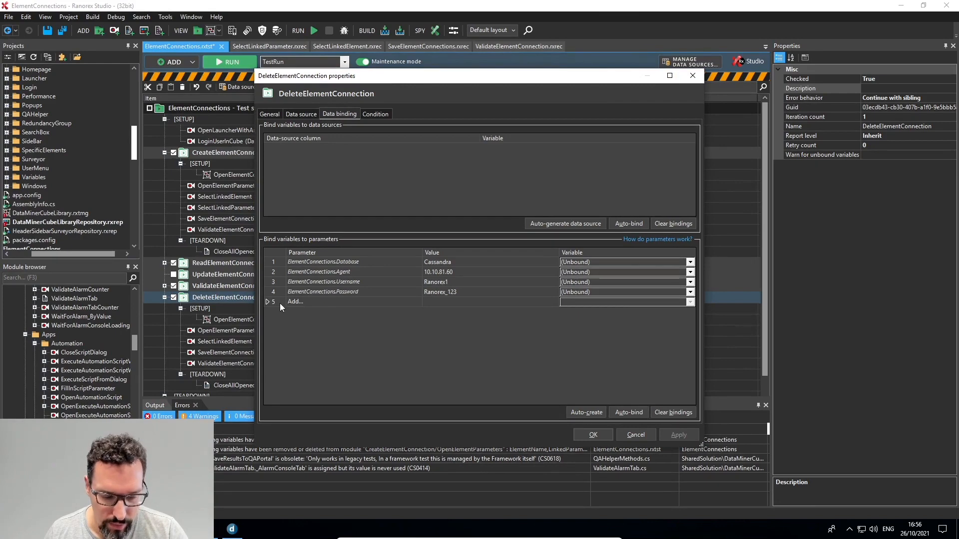
text(LinkedParameterName	Saved Number LinkedElementName	RX_SourceElement ConnectionParameterName	Remote Saved Number ExpandElement	RX_DestinationElement)
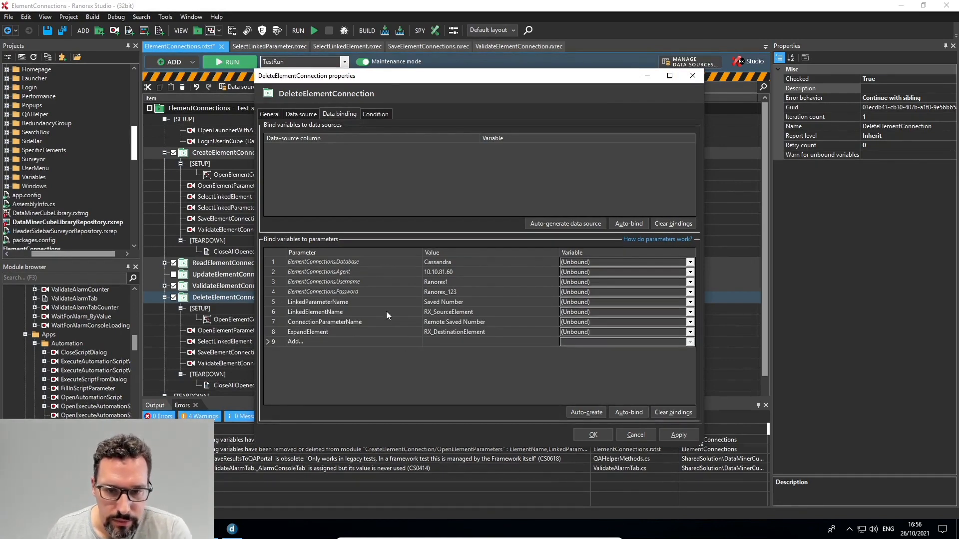
Reorder the pasted parameters to ExpandElement, ConnectionParameterName, LinkedElementName, LinkedParameterName.
click(334, 323)
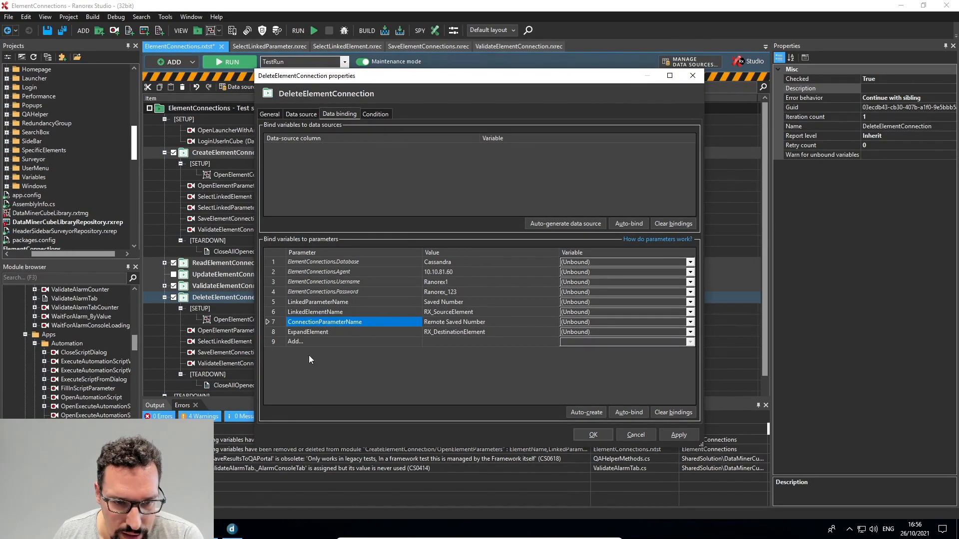
click(282, 333)
drag(281, 332, 280, 298)
drag(280, 332, 279, 312)
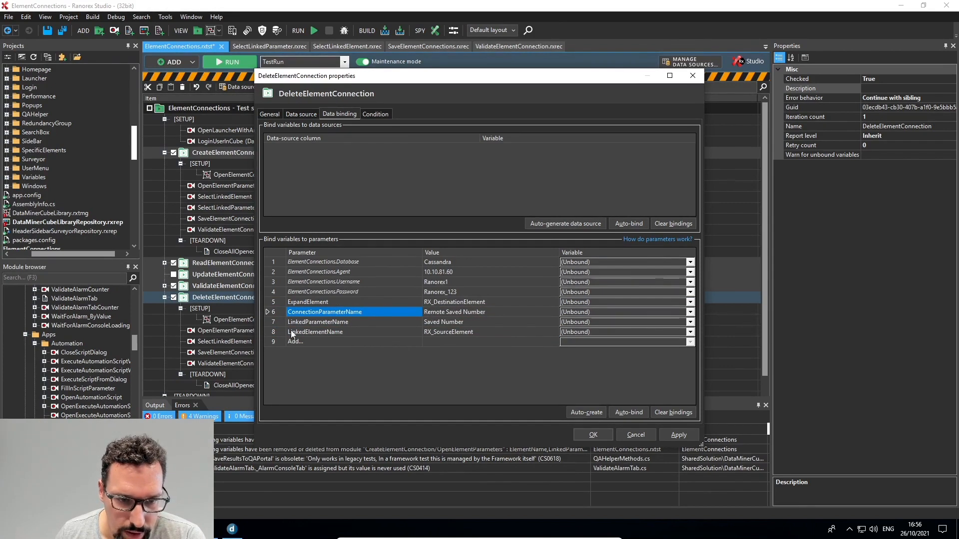
drag(278, 332, 279, 320)
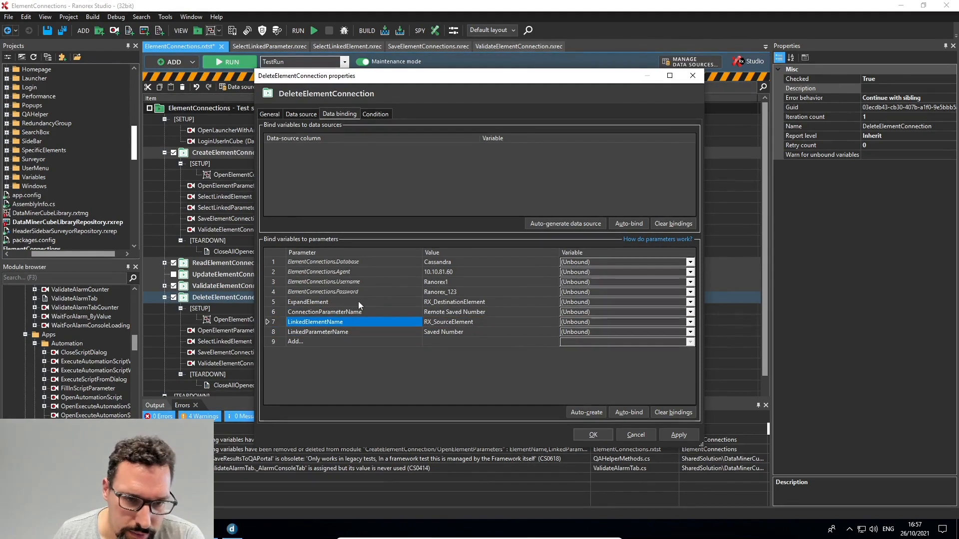
Set the value of the LinkedElementName parameter to <None>.
click(599, 302)
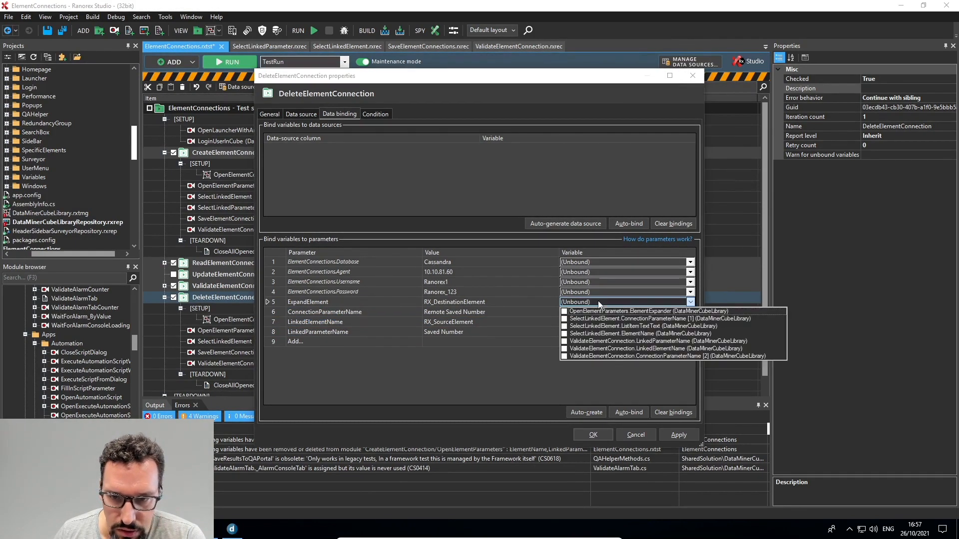
click(469, 324)
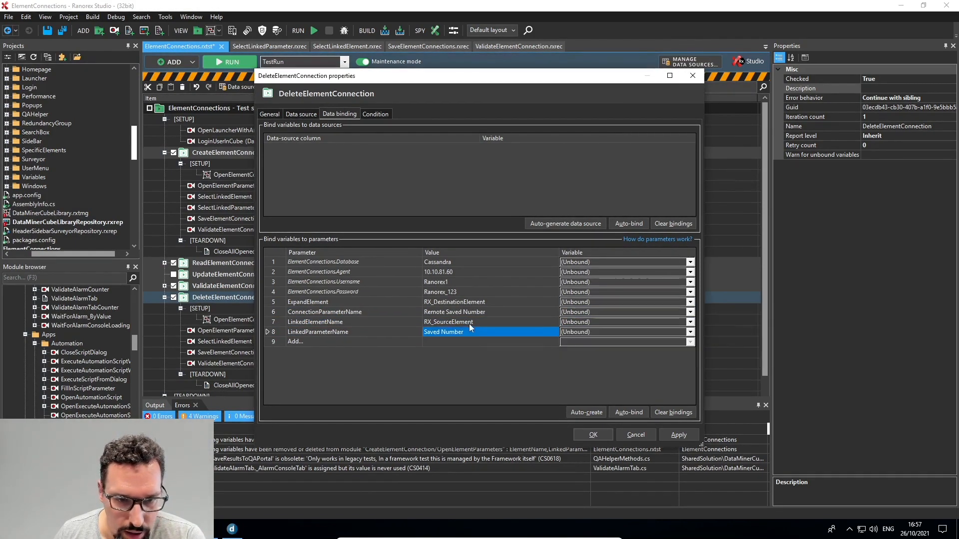
click(469, 322)
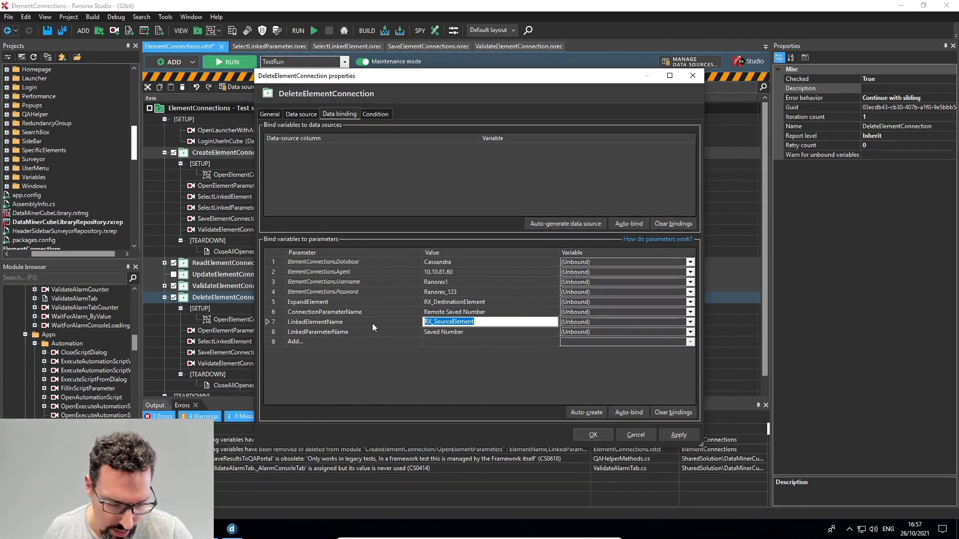
text(LinkedParameterName)
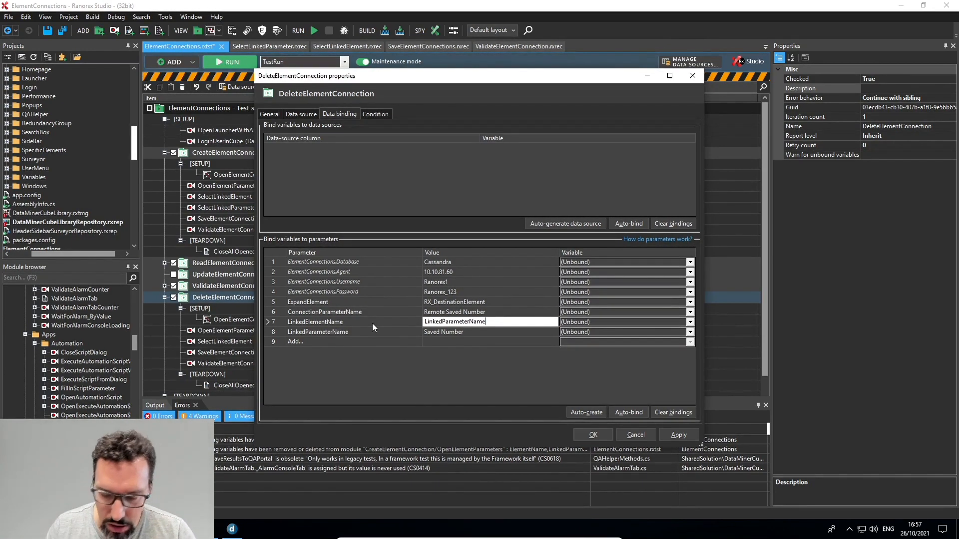
key(BackSpace)
key(BackSpace)
key(BackSpace)
key(BackSpace)
key(BackSpace)
key(BackSpace)
key(BackSpace)
key(BackSpace)
key(BackSpace)
key(BackSpace)
key(BackSpace)
key(BackSpace)
key(BackSpace)
key(BackSpace)
key(BackSpace)
key(BackSpace)
key(BackSpace)
key(BackSpace)
key(BackSpace)
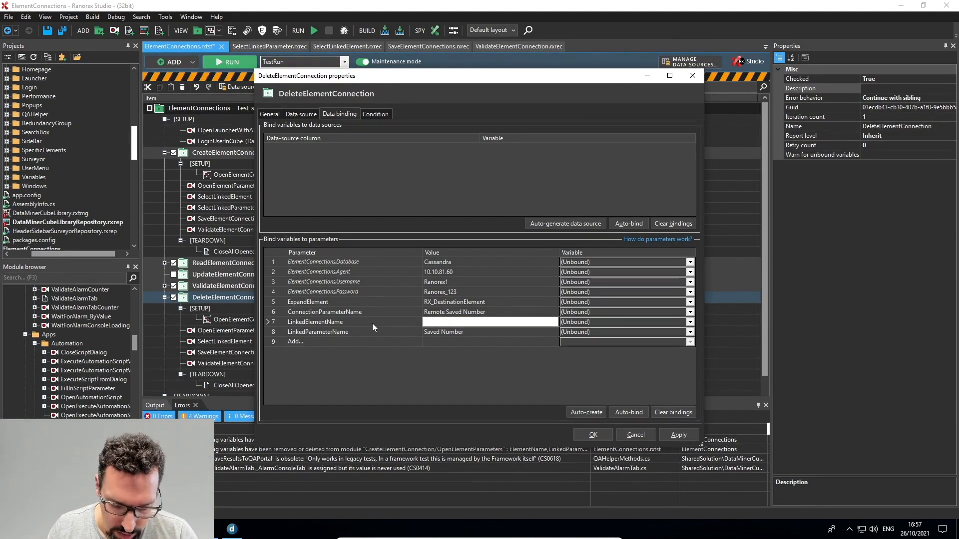
text(<N)
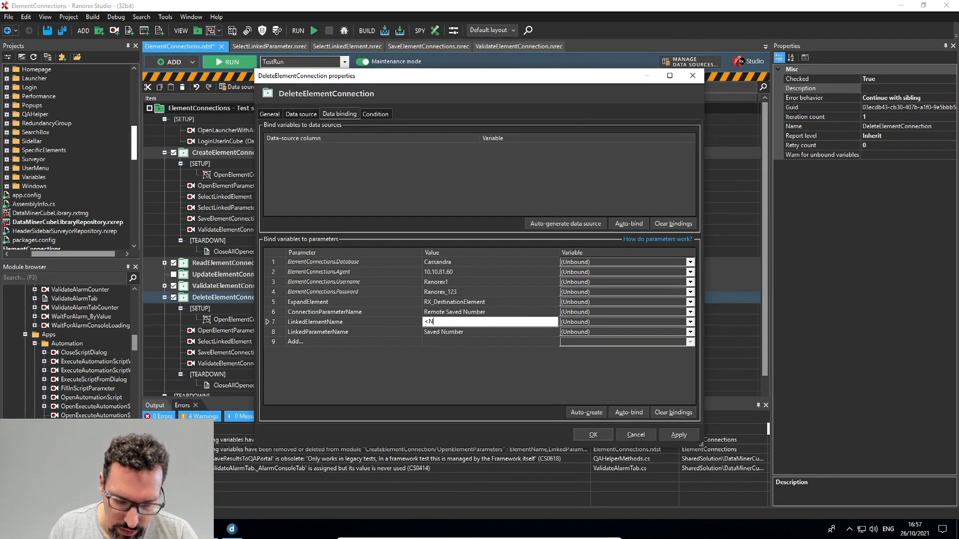
text(one>)
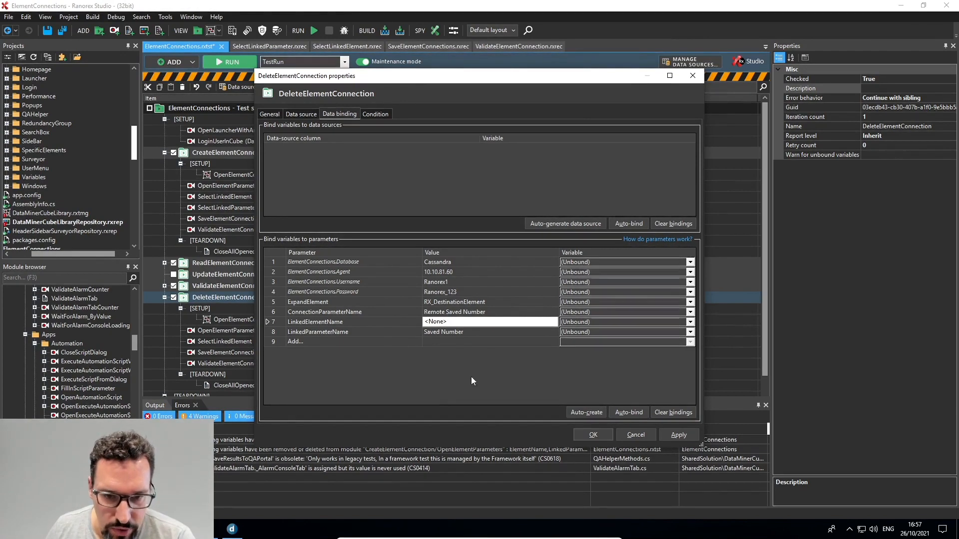
key(Return)
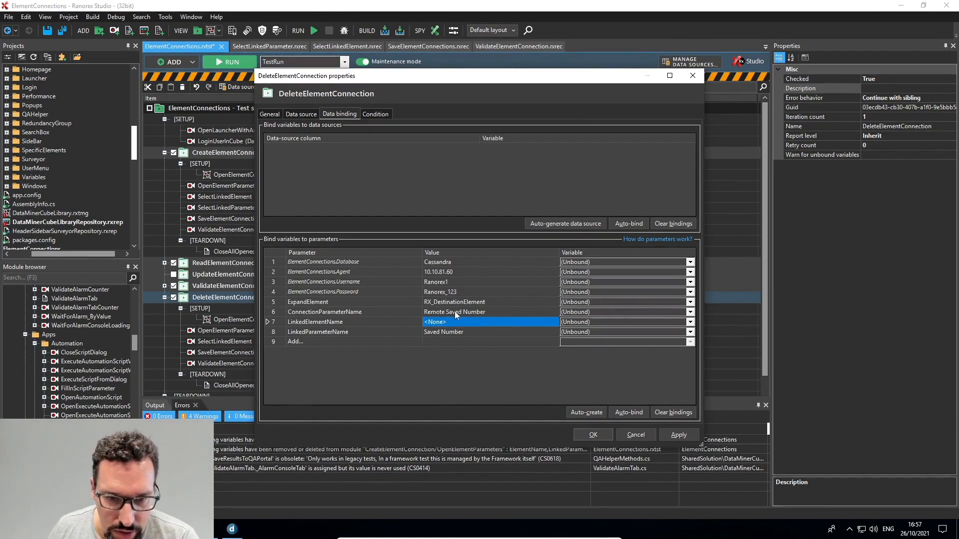
Switch to DataMiner Cube, check RX_DestinationElement's linked element and linked parameter fields in Element Connections, and return to Ranorex Studio.
click(476, 331)
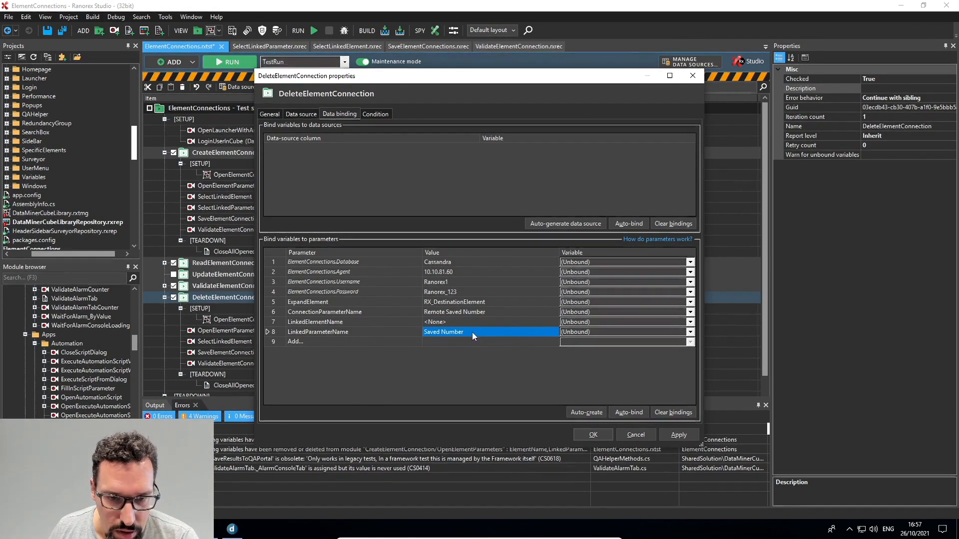
click(472, 332)
drag(471, 331, 419, 333)
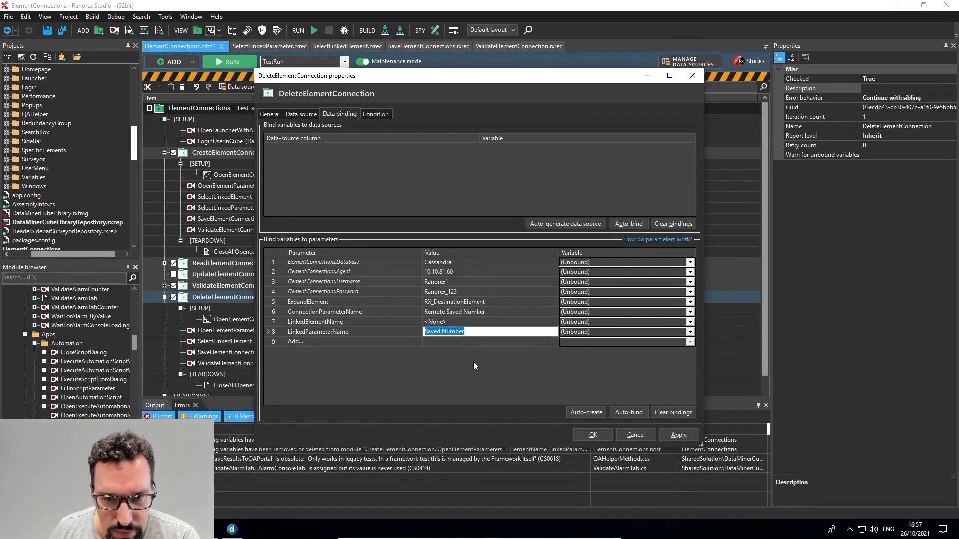
click(233, 536)
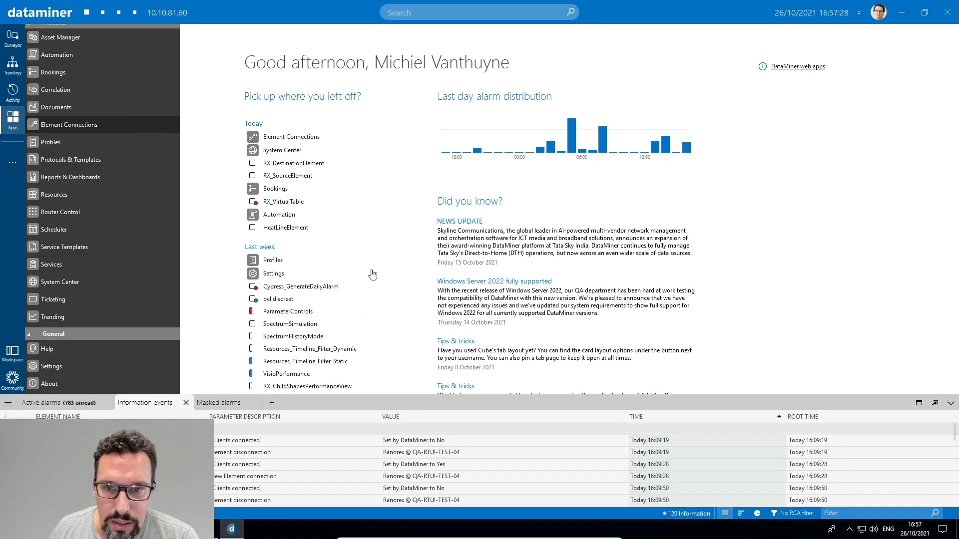
click(260, 133)
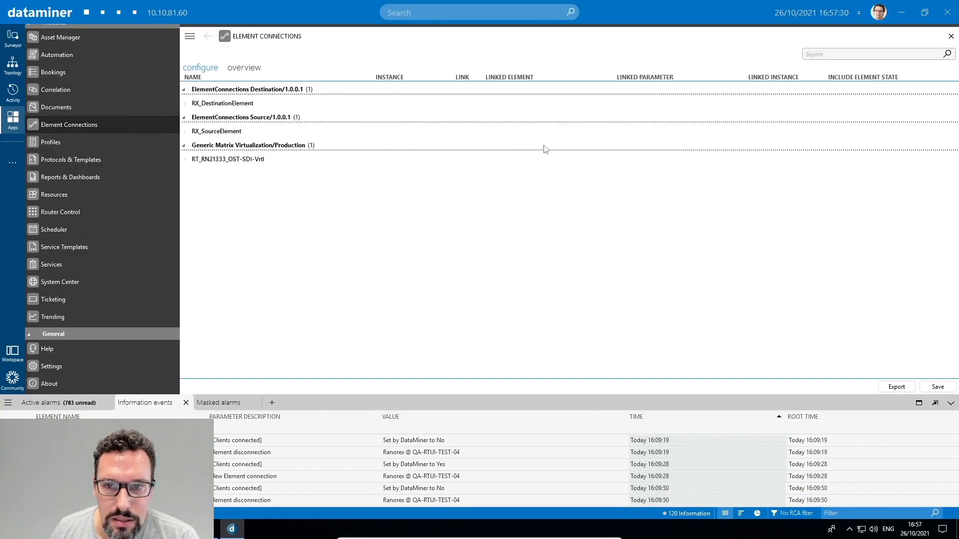
click(184, 103)
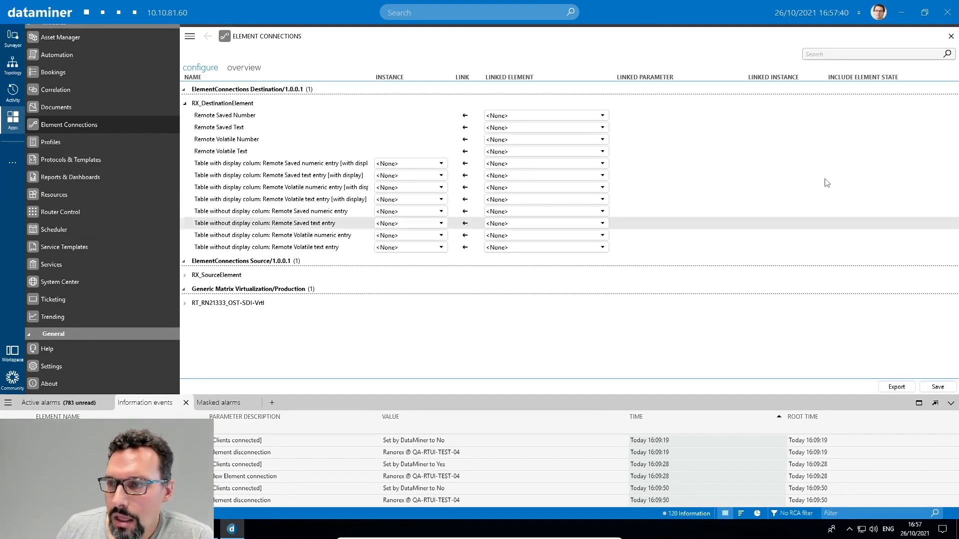
click(937, 387)
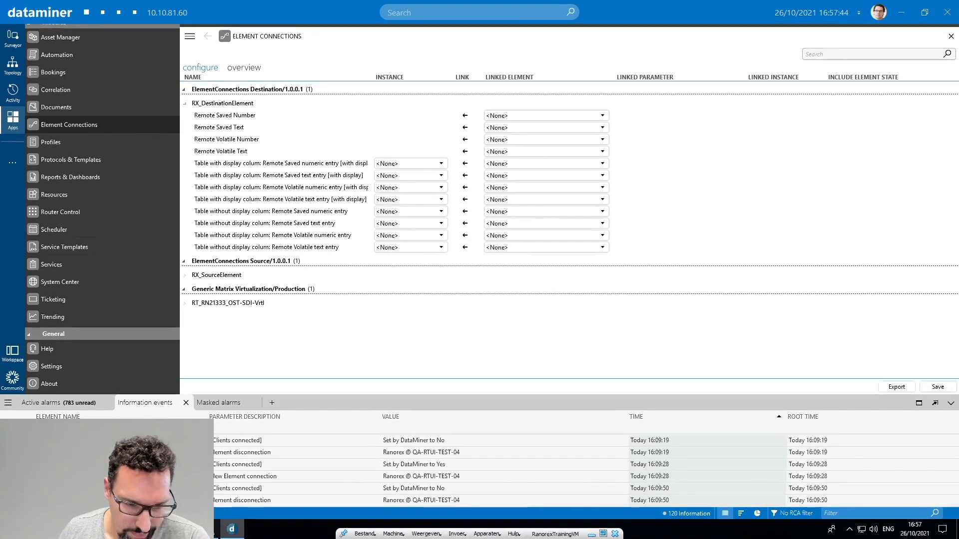
click(202, 530)
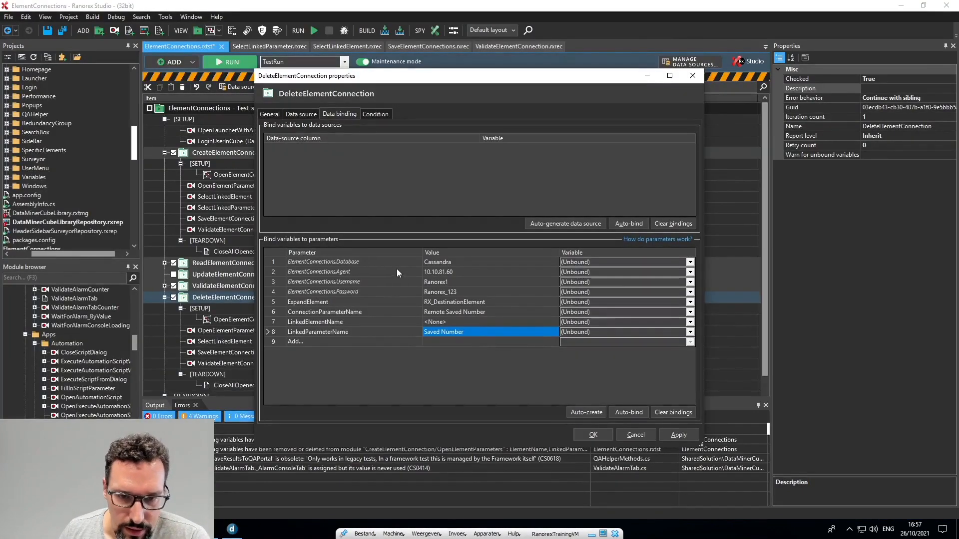
Delete the LinkedParameterName parameter row from the DeleteElementConnection data binding.
click(269, 333)
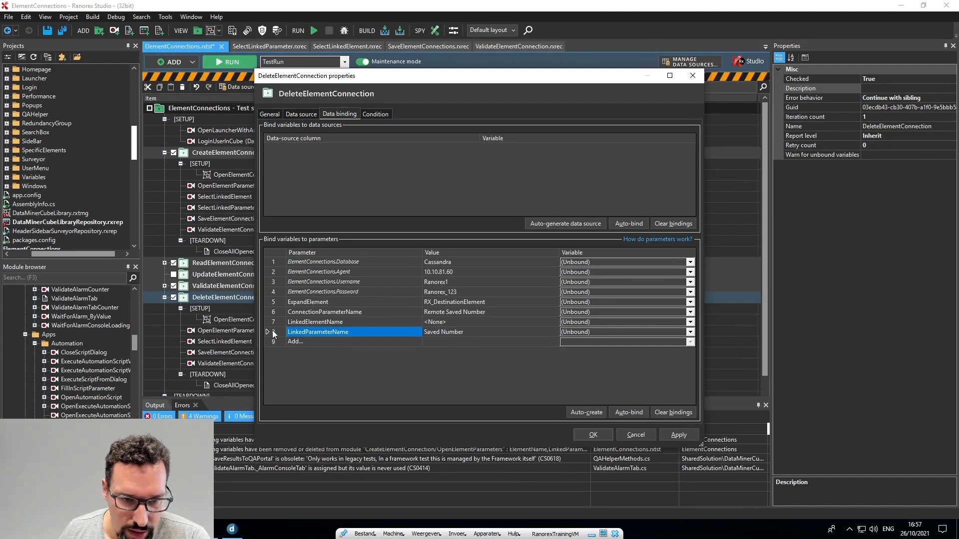
right_click(273, 331)
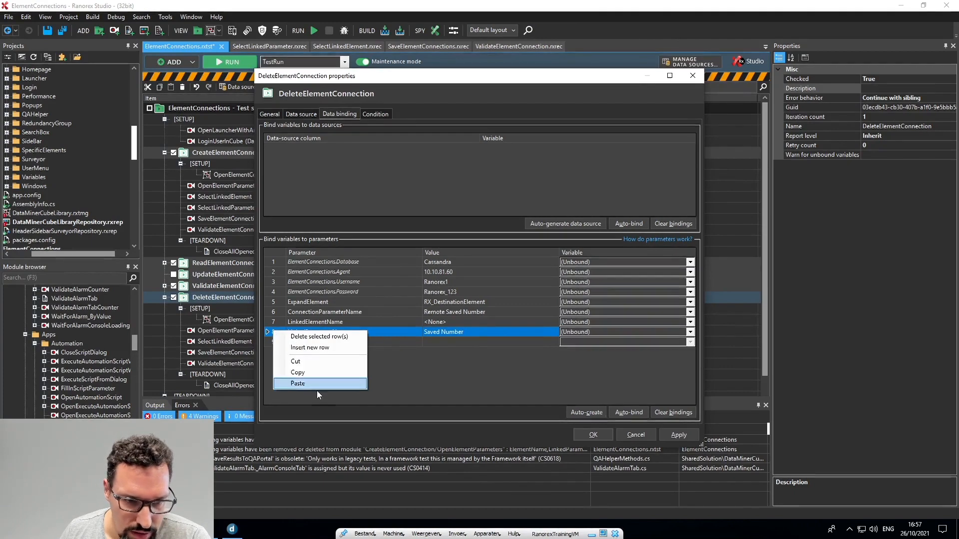
click(305, 336)
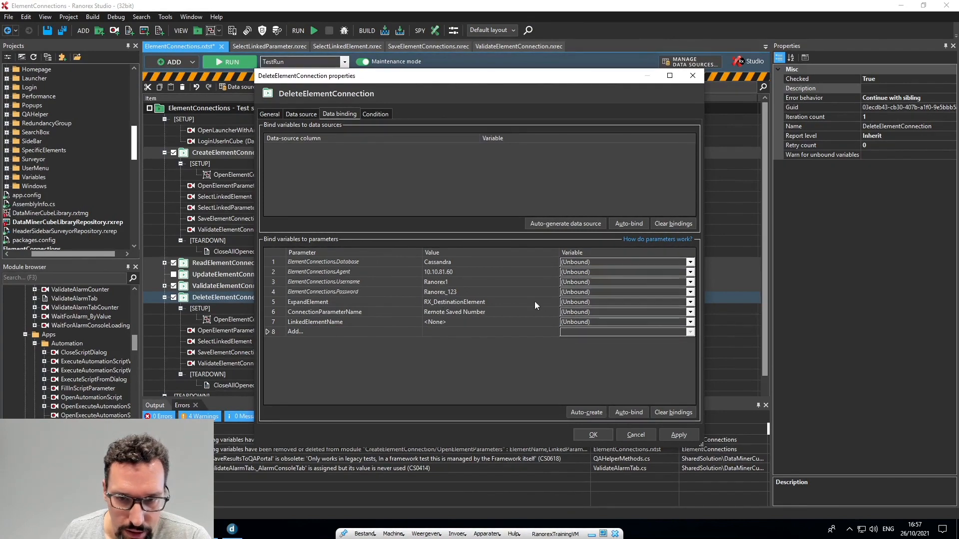
Bind the ExpandElement parameter to the OpenElementParameters.ElementExpander variable.
click(569, 304)
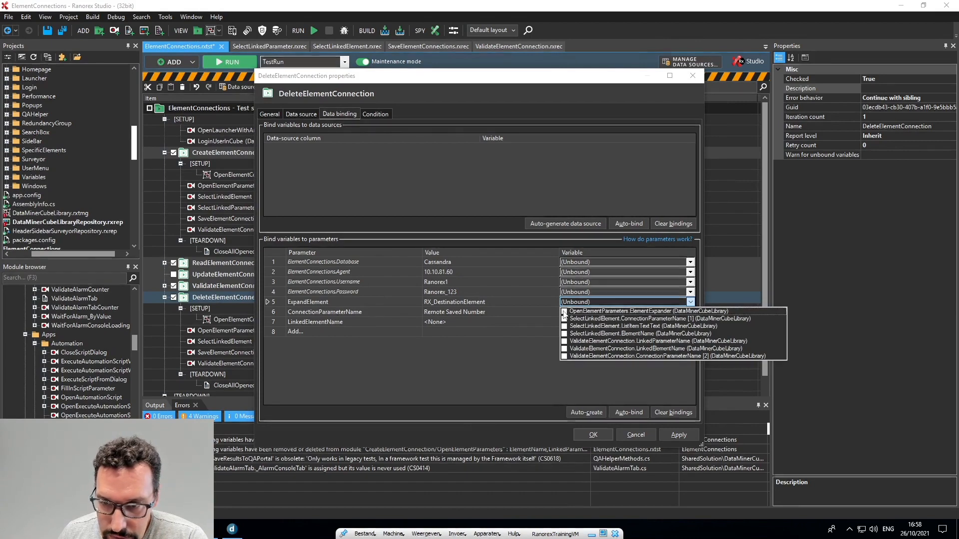
click(564, 312)
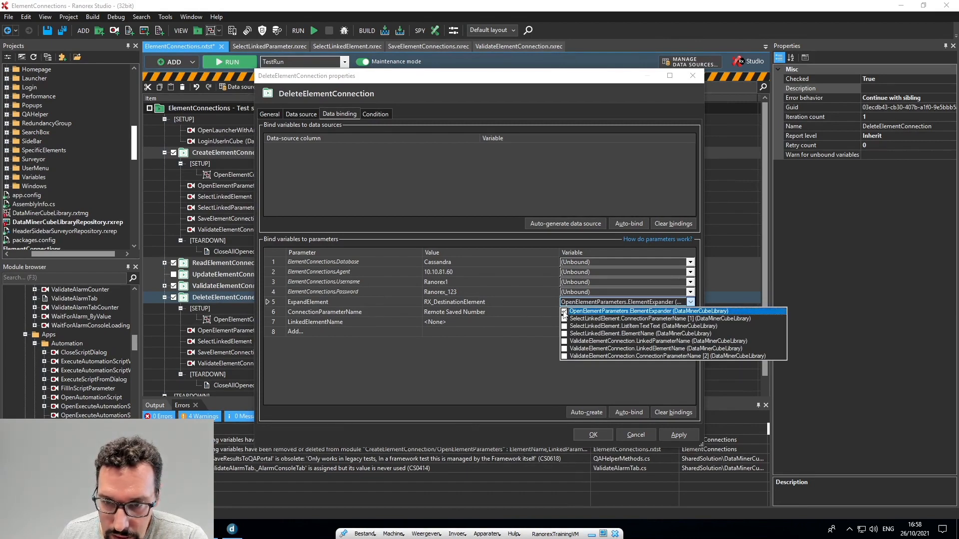
click(500, 366)
Bind the ConnectionParameterName parameter to the ConnectionParameterName variables of both SelectLinkedElement and ValidateElementConnection.
click(568, 314)
click(569, 313)
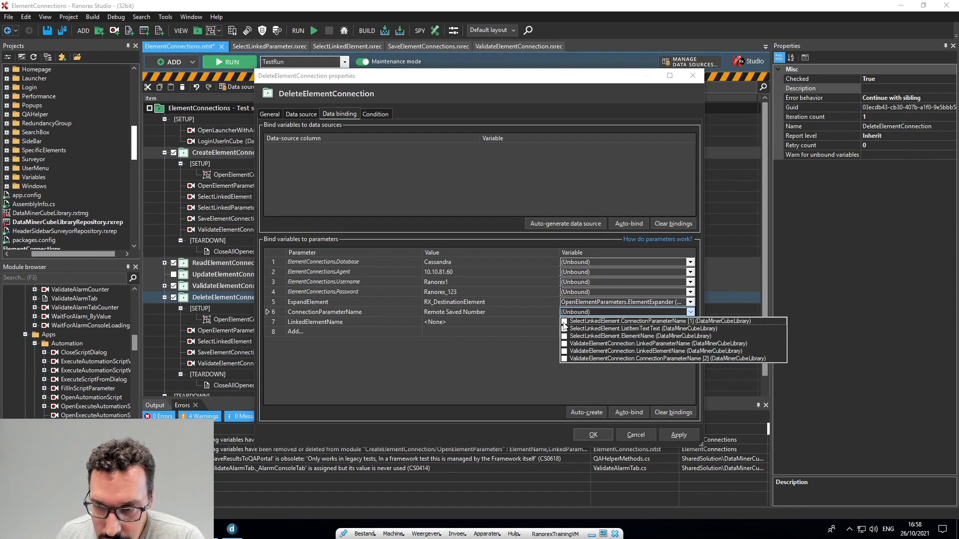
click(564, 321)
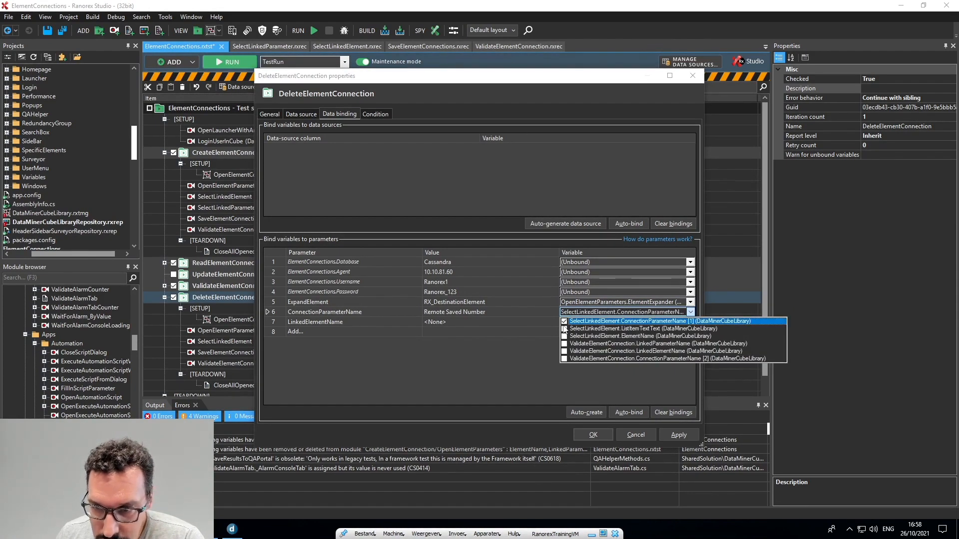
click(565, 360)
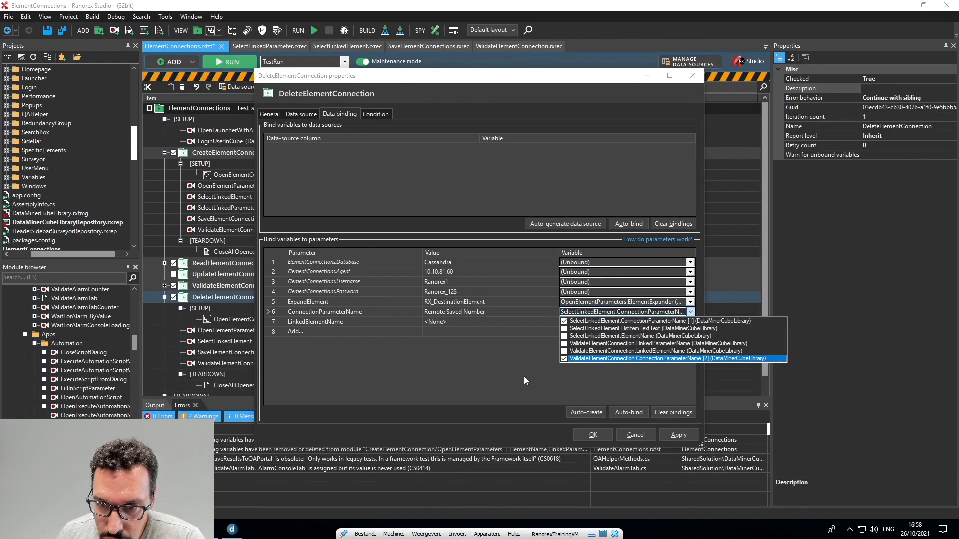
click(511, 346)
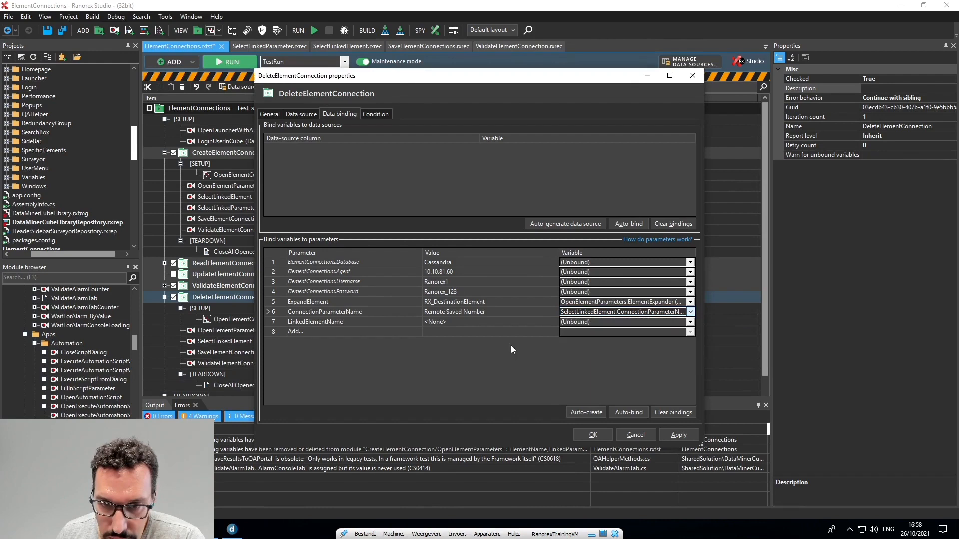
Bind LinkedElementName to SelectLinkedElement's ListItemTextText and ElementName and to ValidateElementConnection's LinkedElementName, and accept the test case properties.
click(580, 322)
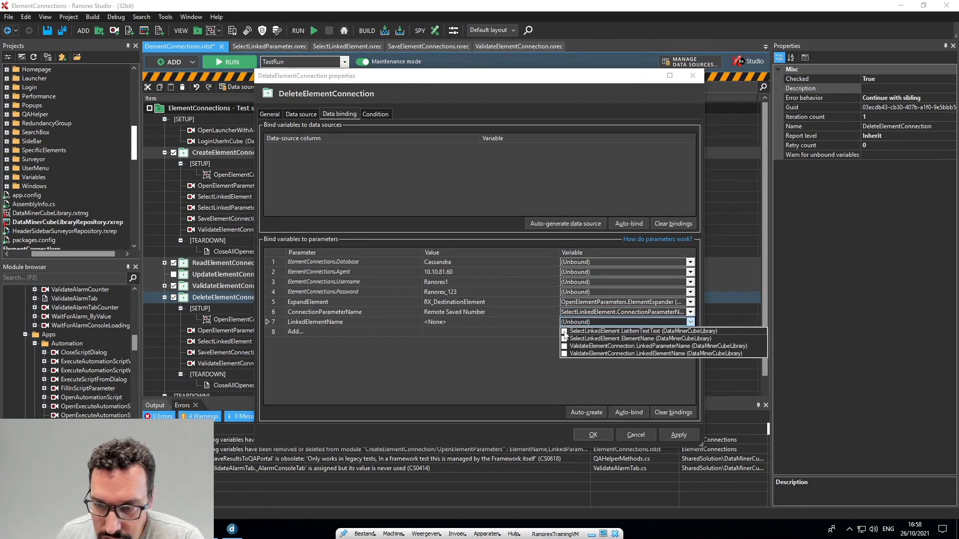
click(564, 331)
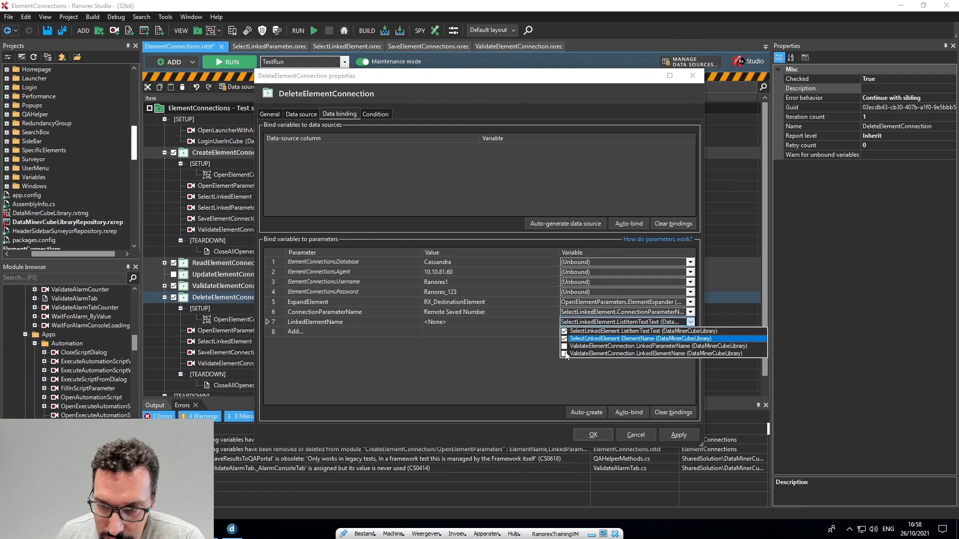
click(564, 354)
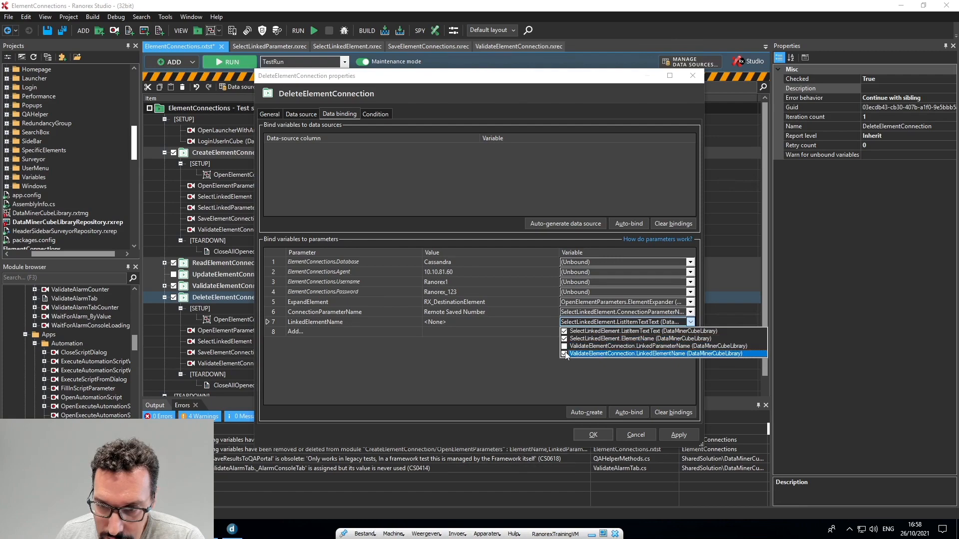
click(554, 378)
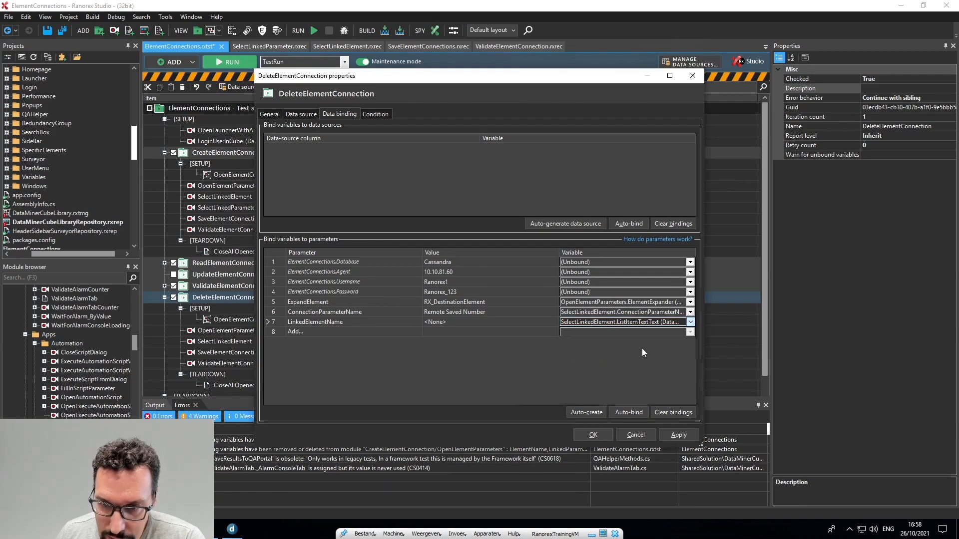
click(597, 431)
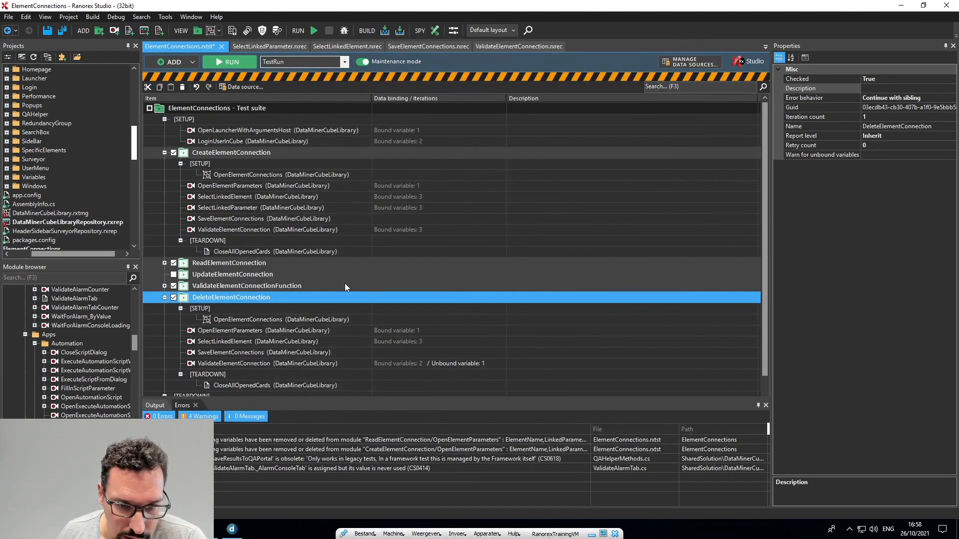
Add a new recording module named ValidateEmptyElementConnection to the ElementConnections folder of the DataMinerCubeLibrary recording modules.
scroll(345, 283, down, 1)
mouse_move(453, 343)
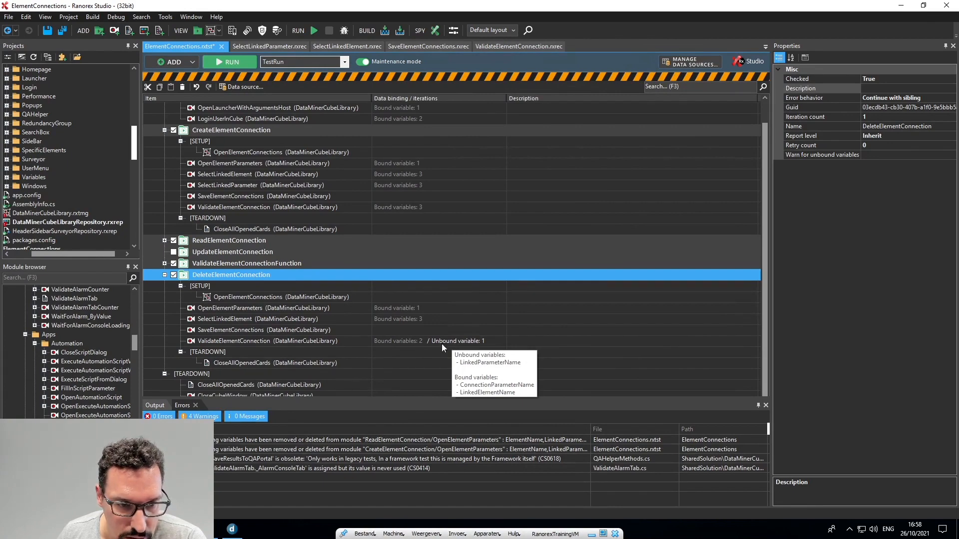
click(226, 342)
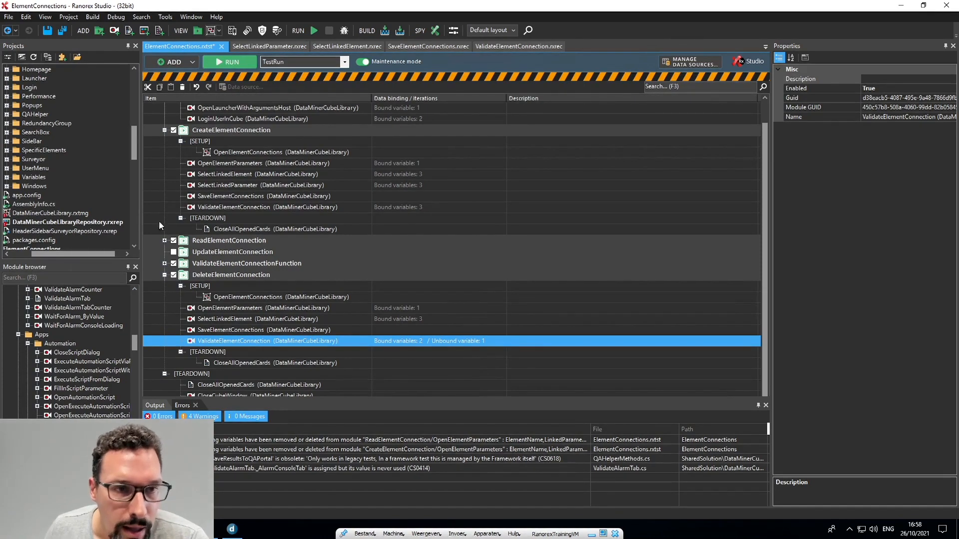
scroll(106, 340, down, 1)
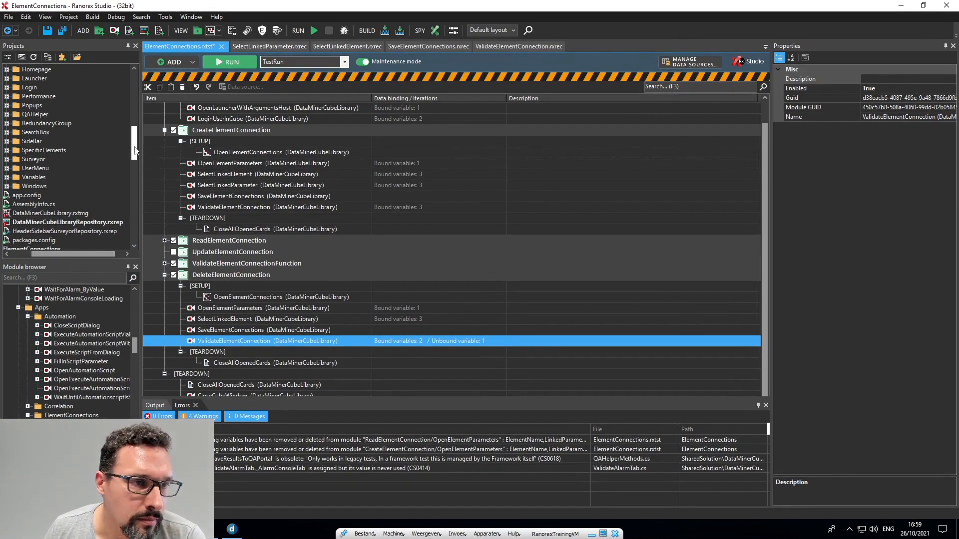
drag(134, 152, 134, 111)
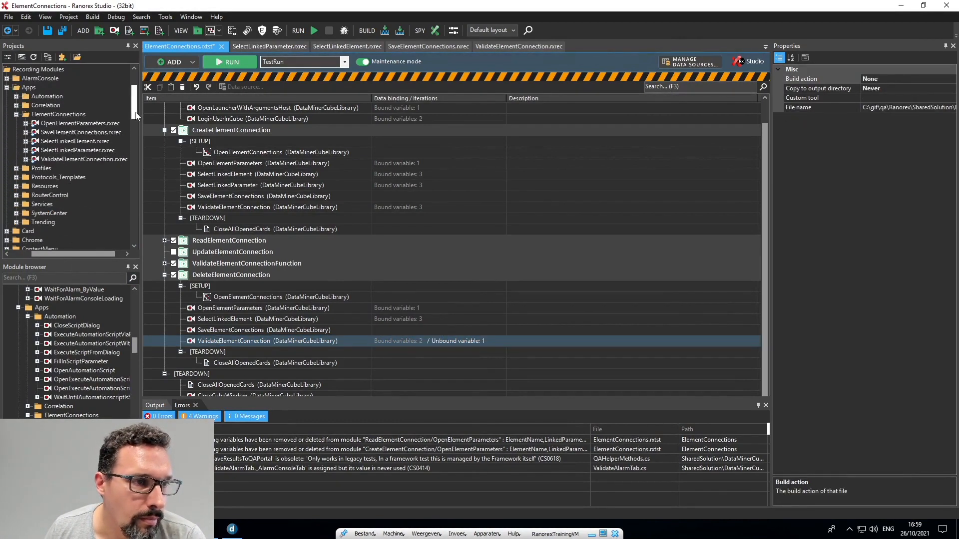
right_click(59, 115)
mouse_move(119, 119)
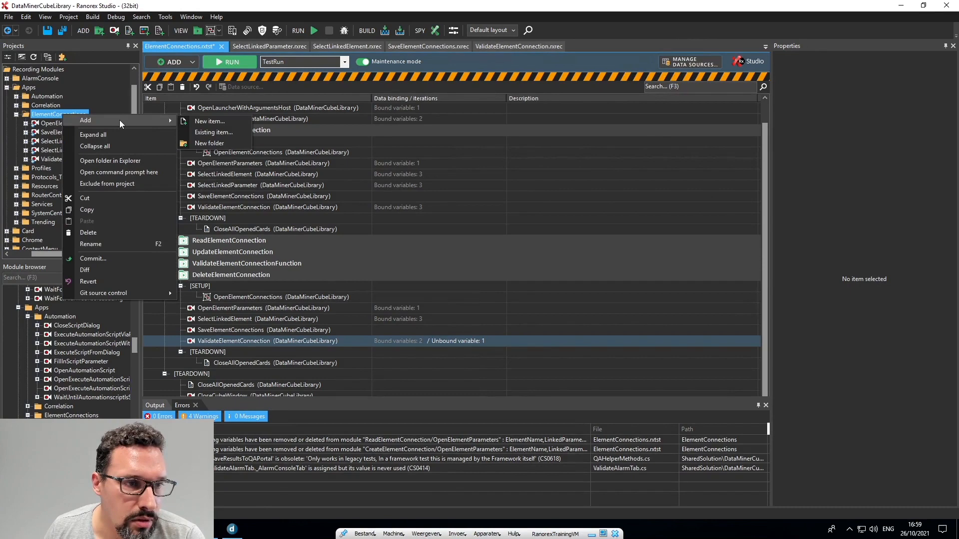
click(212, 122)
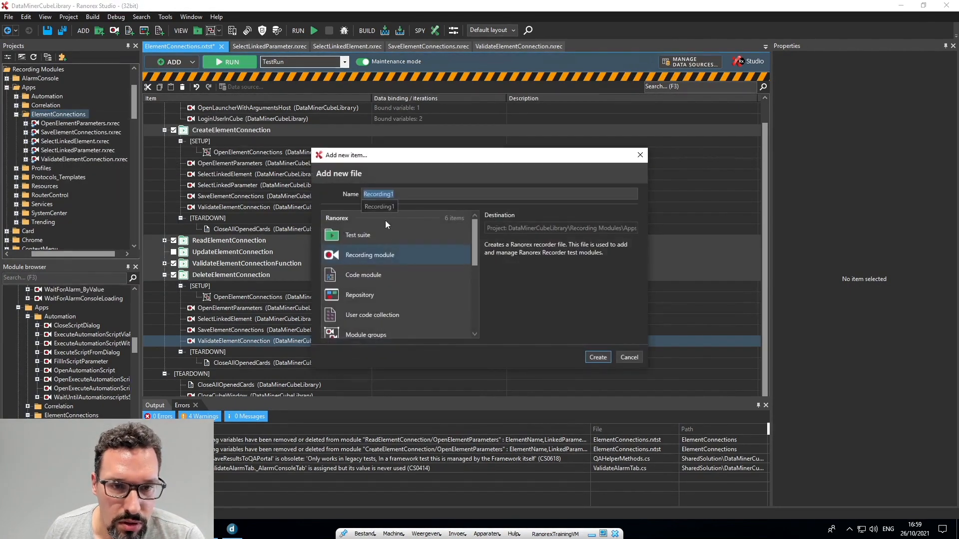
text(V)
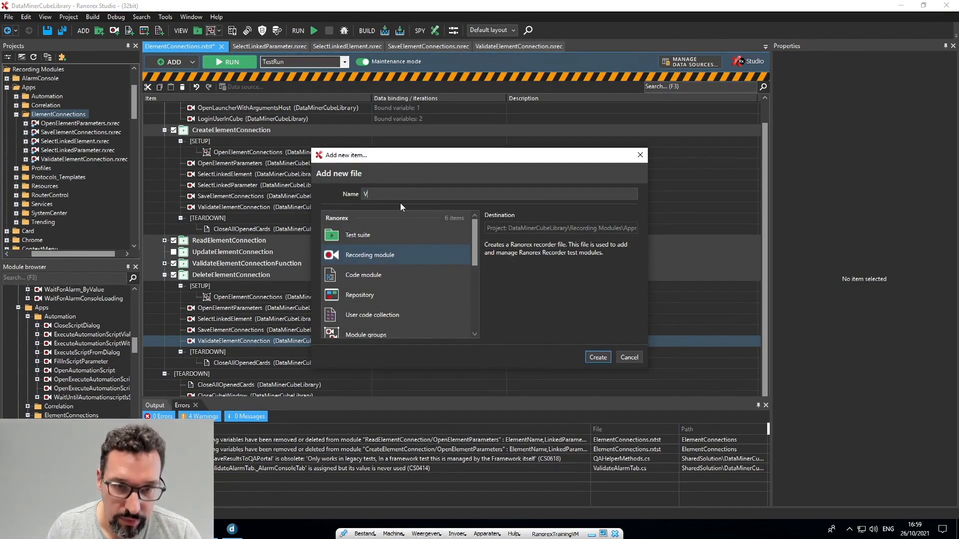
text(alidate)
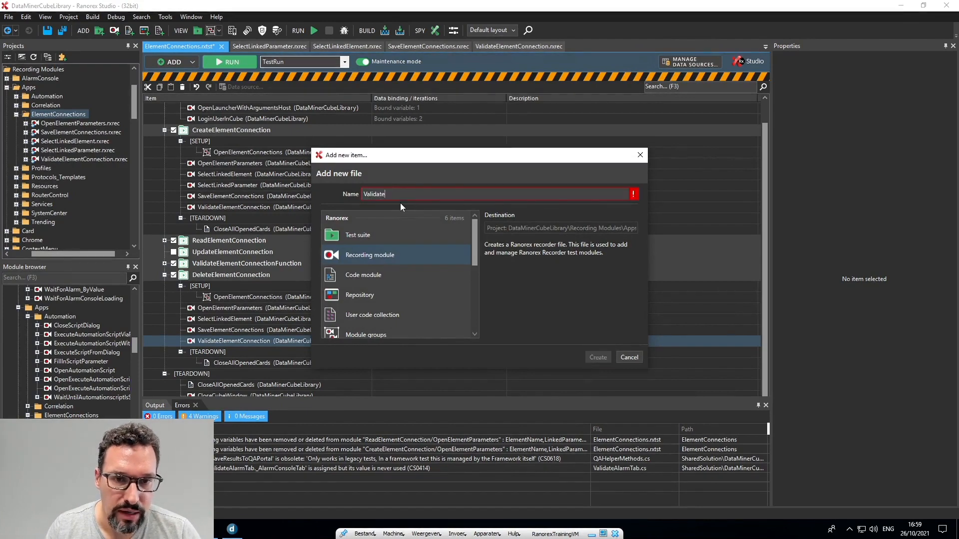
text(Empt)
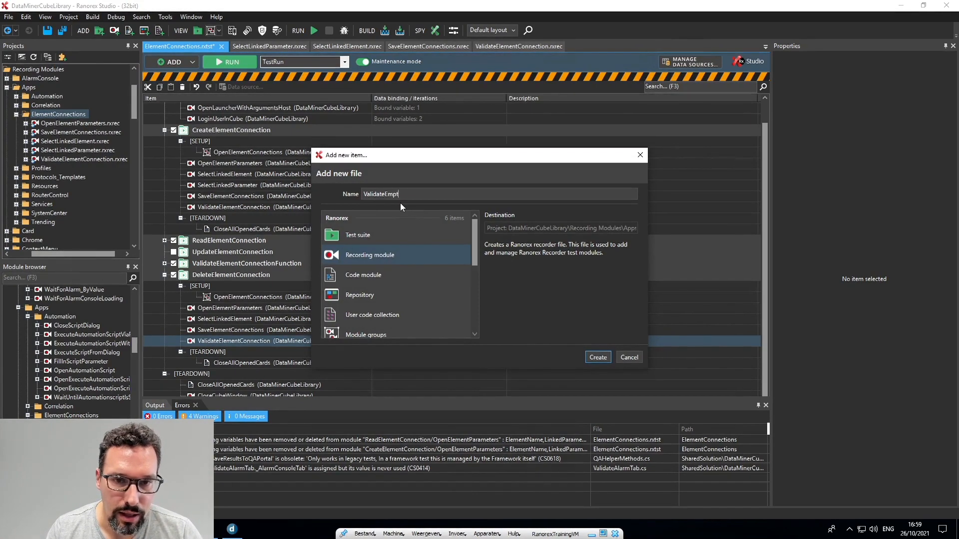
text(yElementCo)
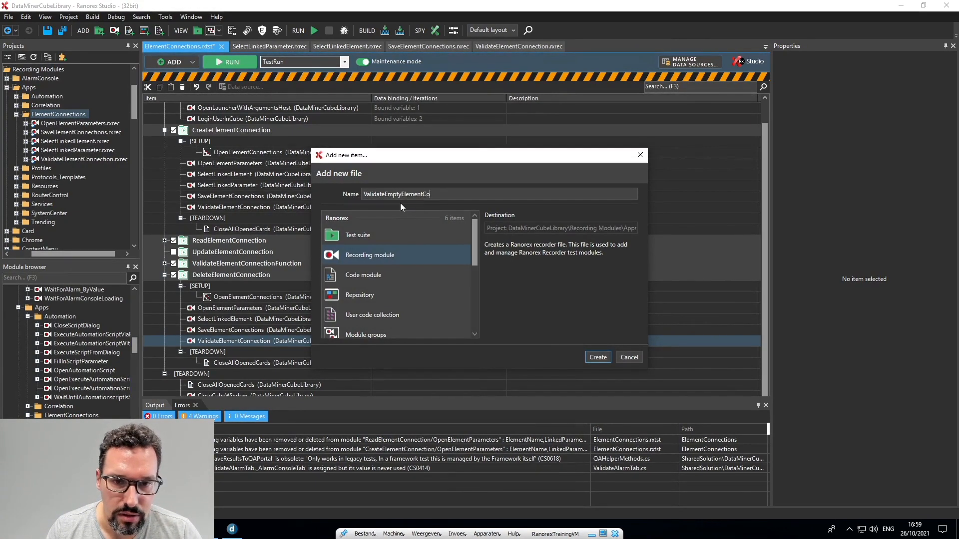
text(nnection)
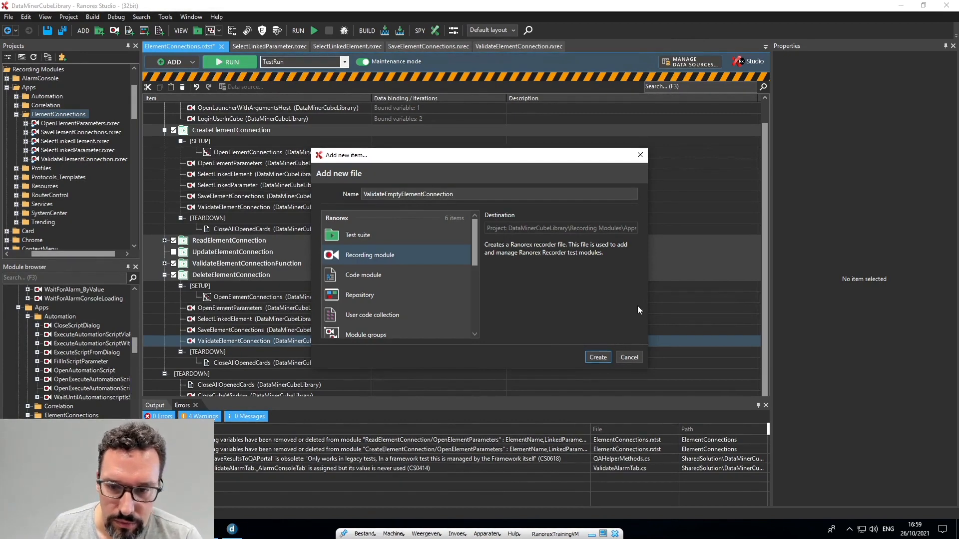
click(598, 357)
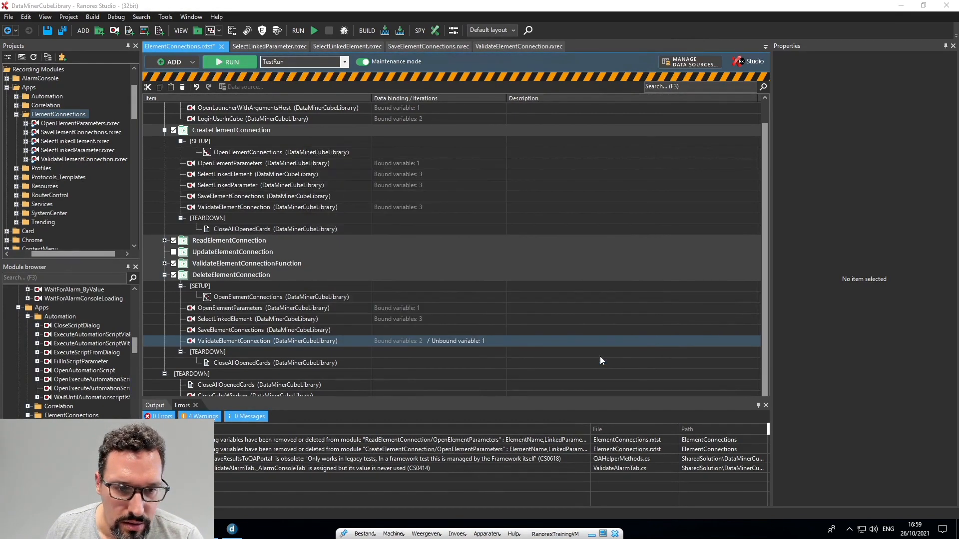
Copy both Validate actions from the ValidateElementConnection recording into the ValidateEmptyElementConnection recording.
click(71, 161)
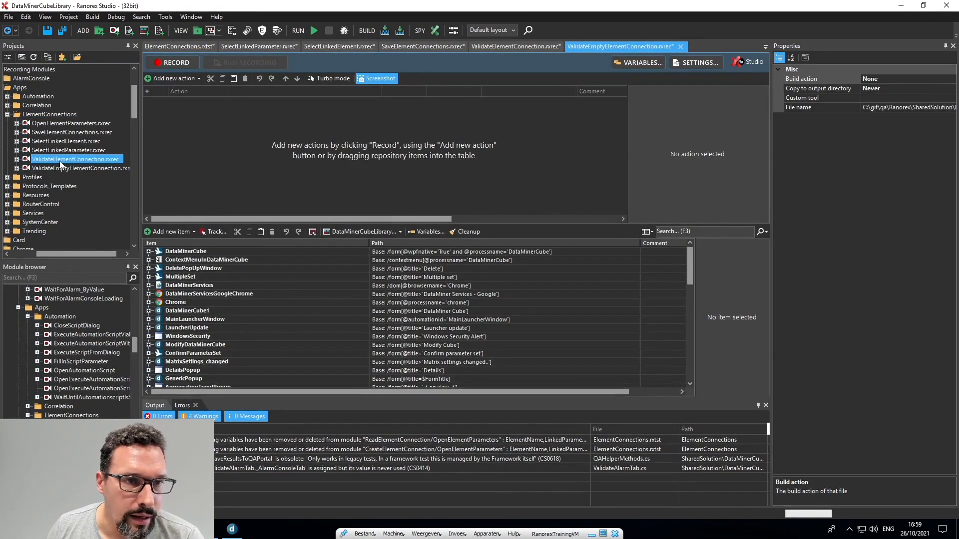
double_click(59, 161)
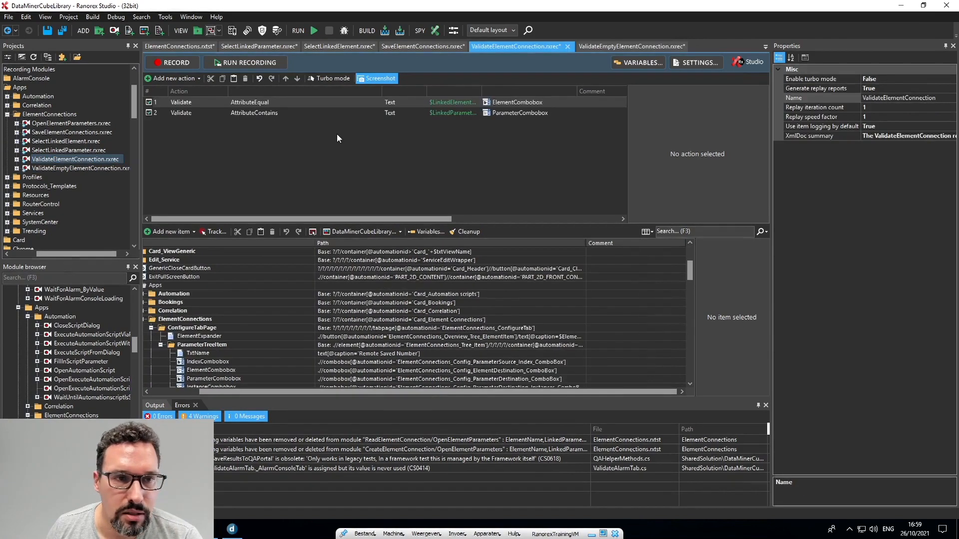
key(ctrl+a)
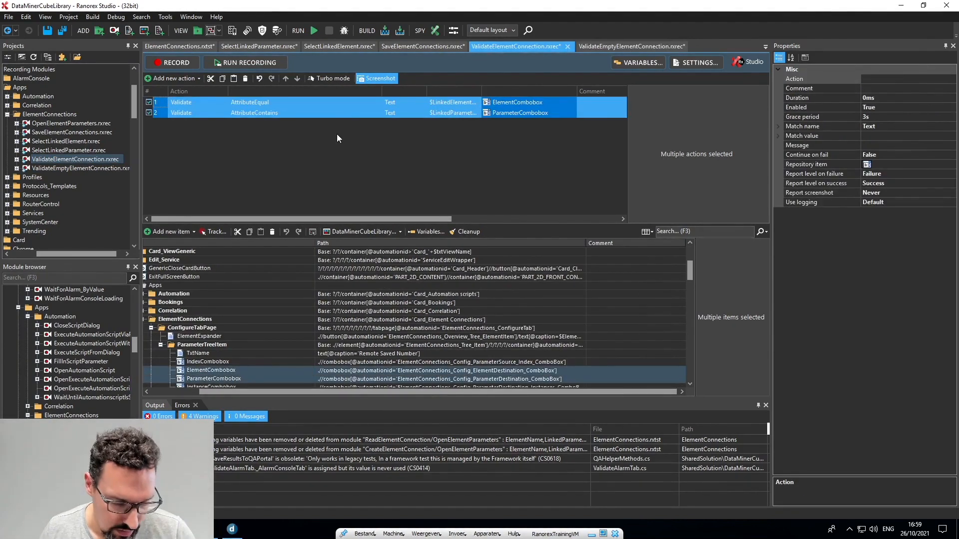
click(629, 48)
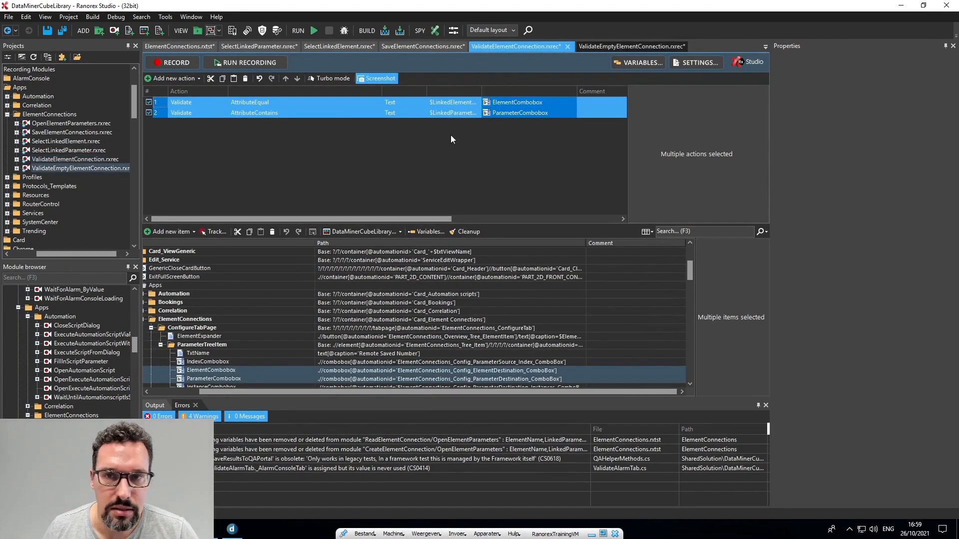
click(619, 46)
key(ctrl+v)
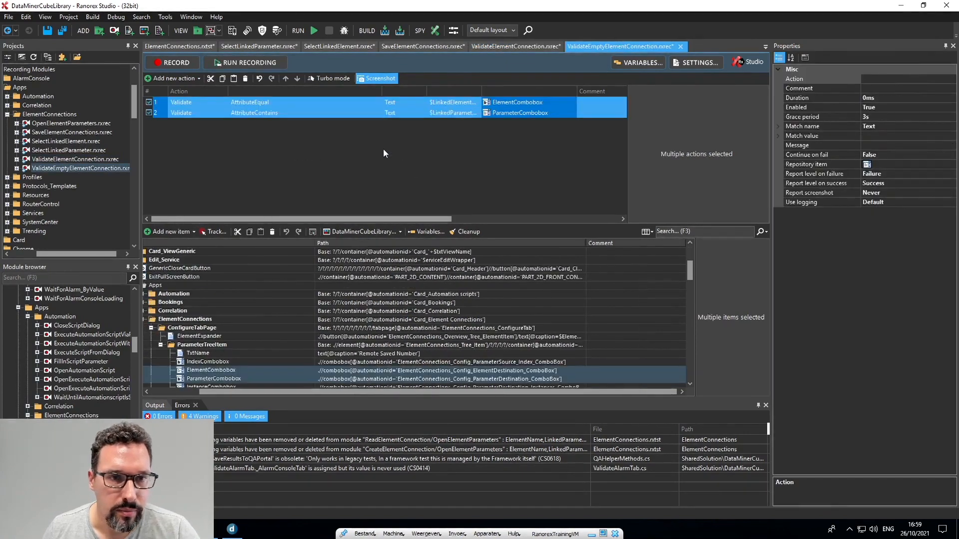
Set the match value of the ElementCombobox validation in ValidateEmptyElementConnection to <None>.
click(263, 150)
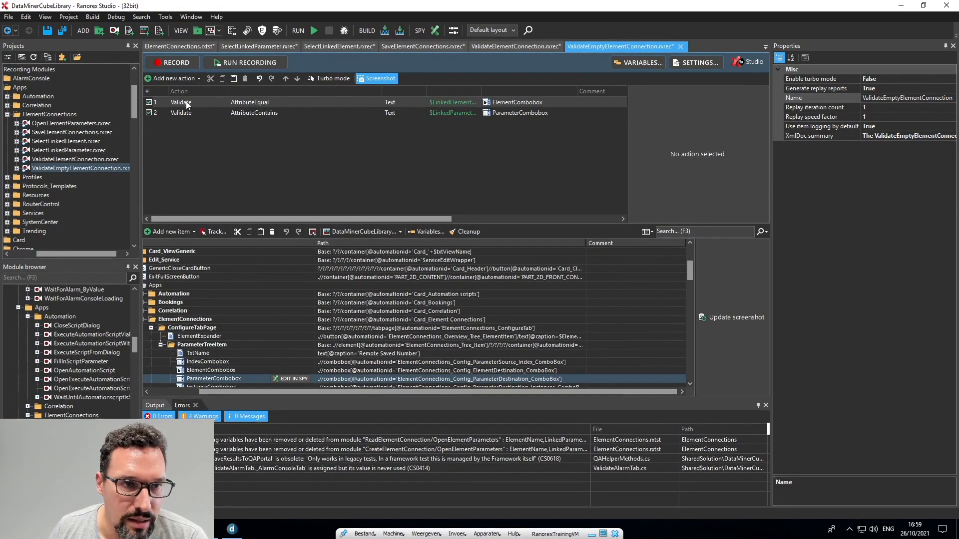
click(449, 102)
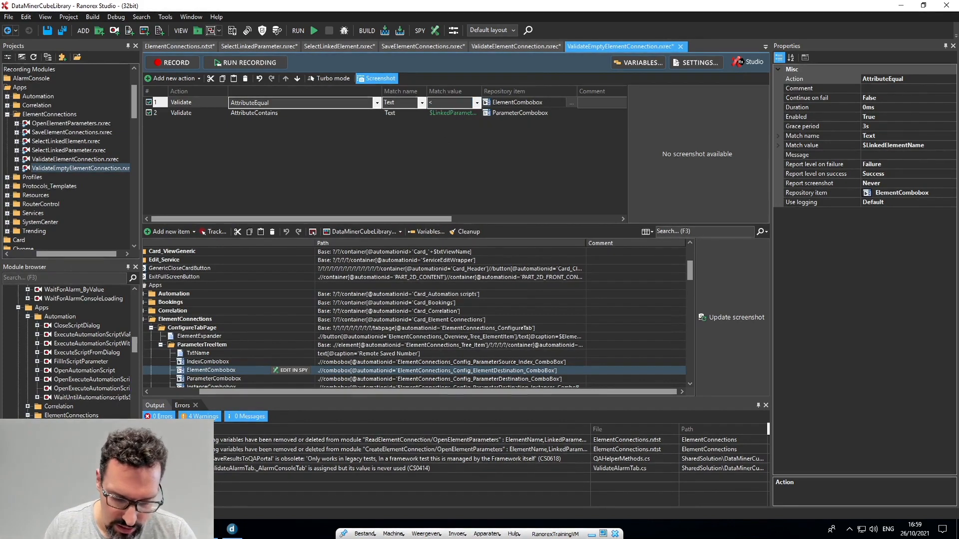
text(<N)
key(BackSpace)
key(BackSpace)
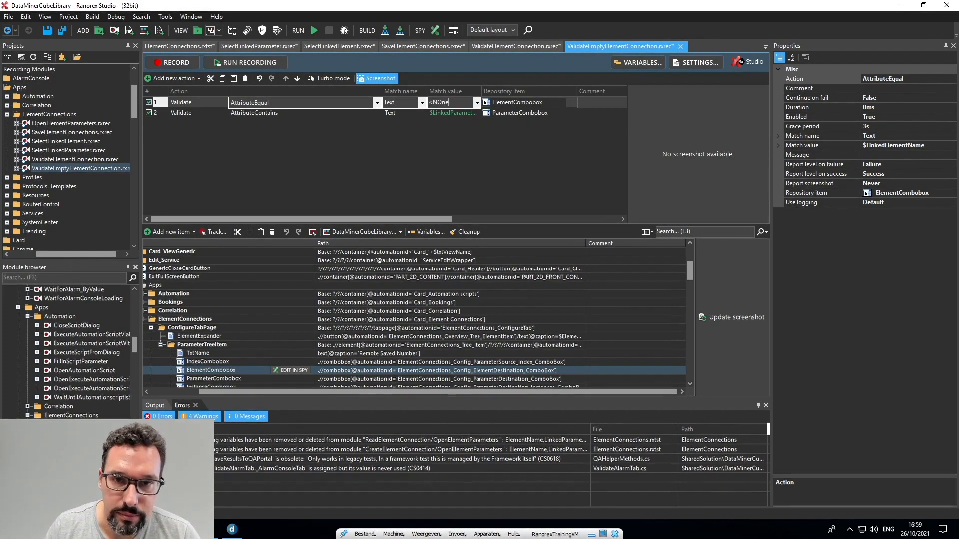
text(on)
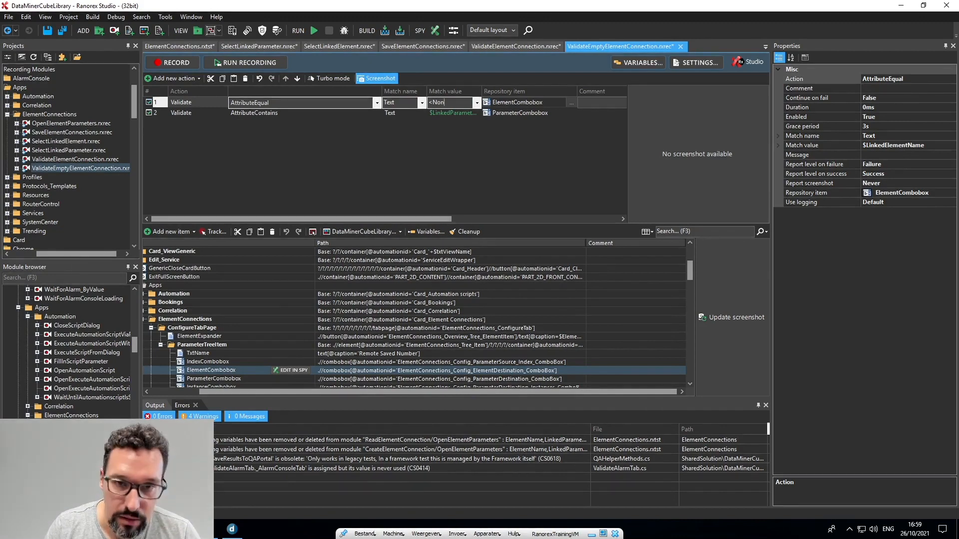
text(e>)
click(460, 122)
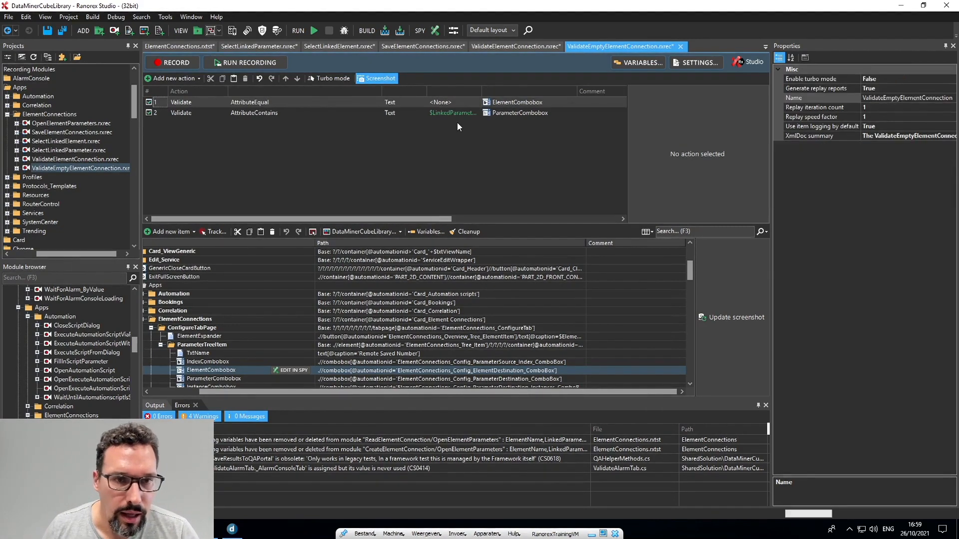
Change the ParameterCombobox validation to AttributeEqual, matching the Visible attribute against the value False.
click(190, 114)
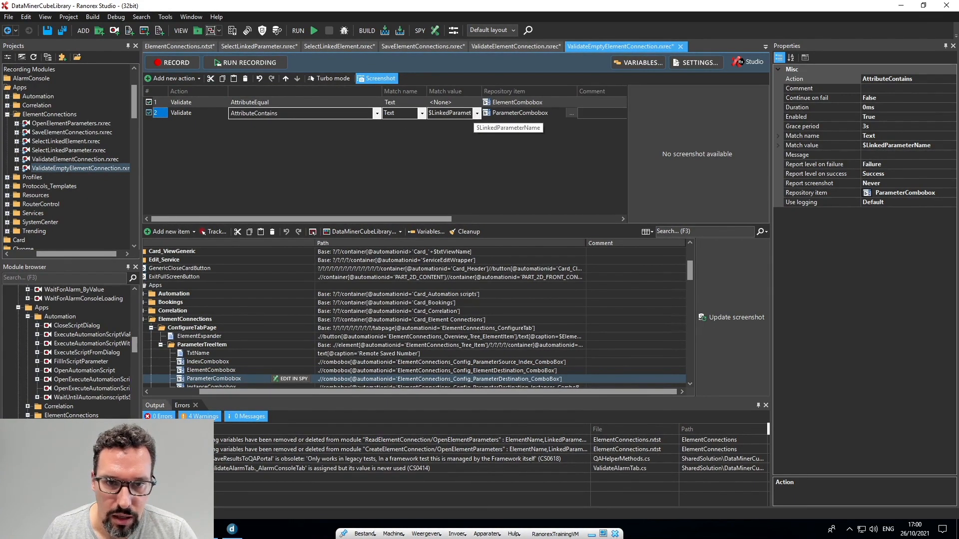
click(377, 114)
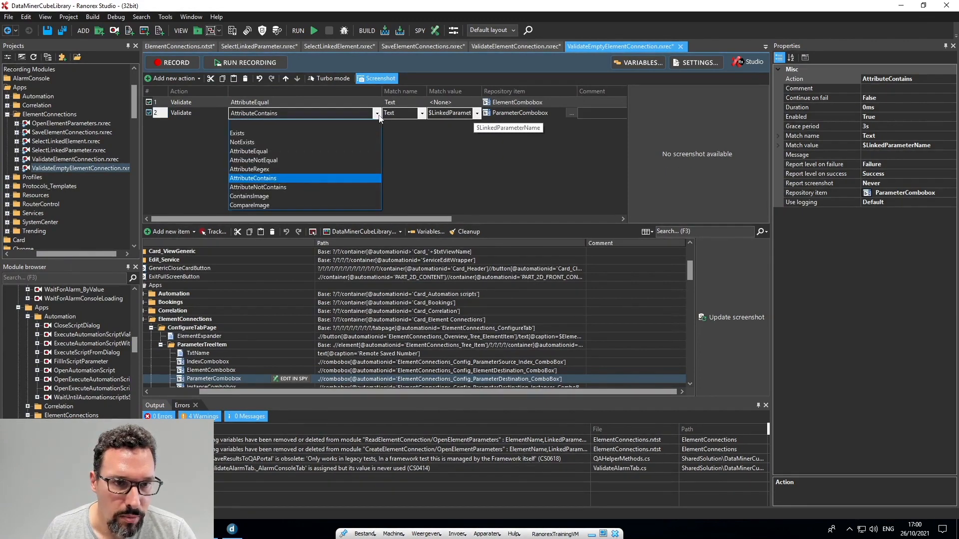
click(322, 151)
click(422, 113)
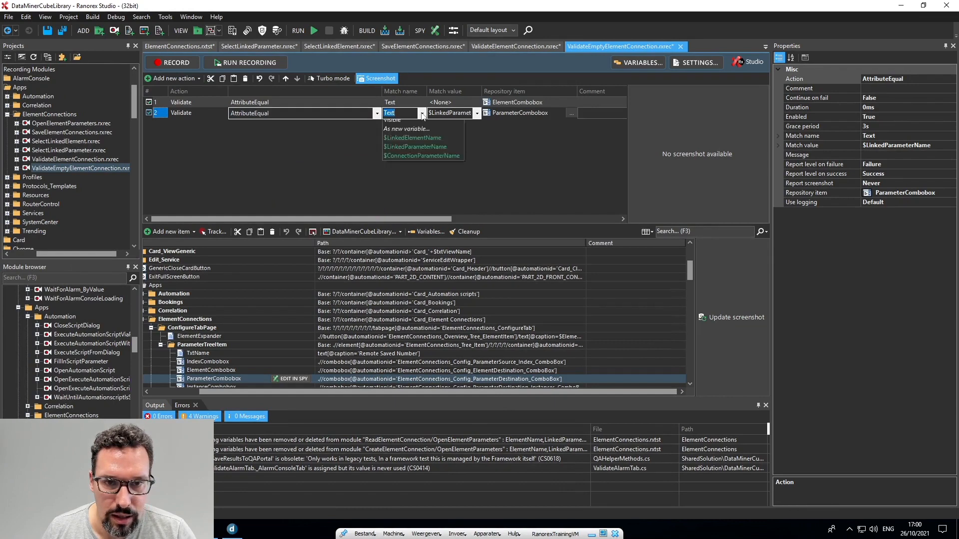
click(406, 187)
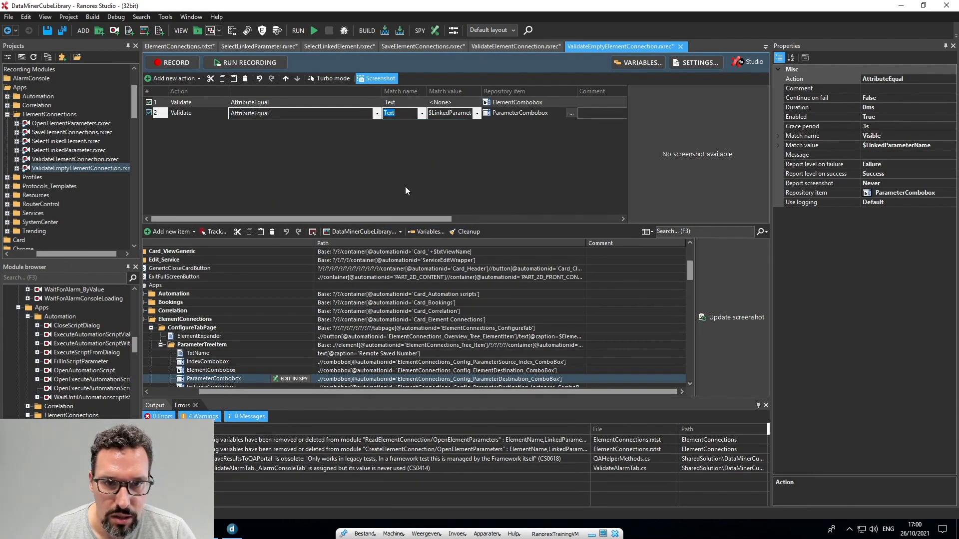
click(477, 113)
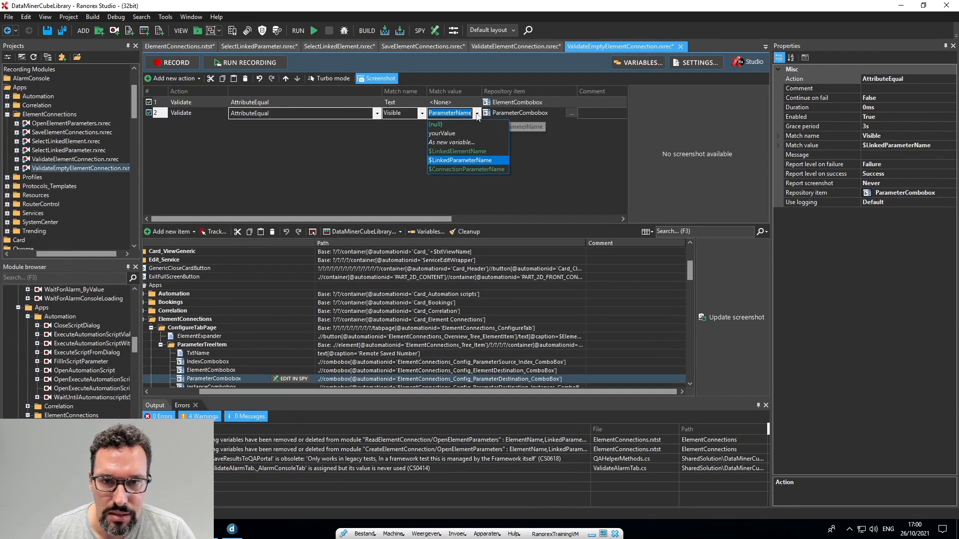
click(454, 133)
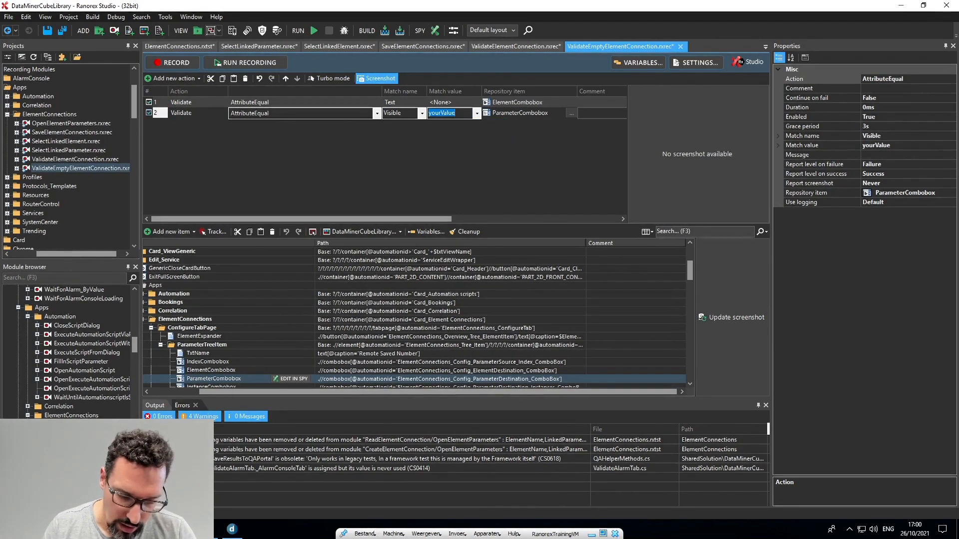
text(False)
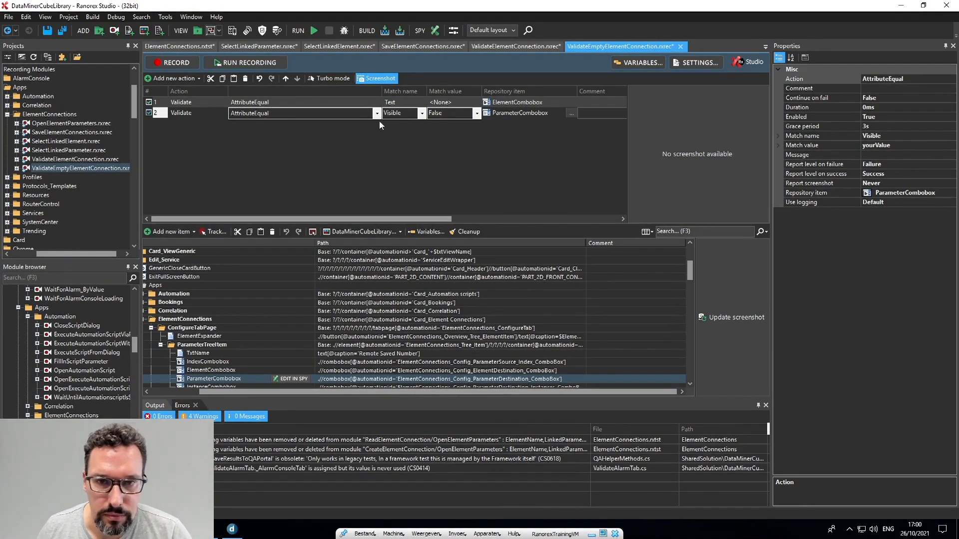
click(433, 160)
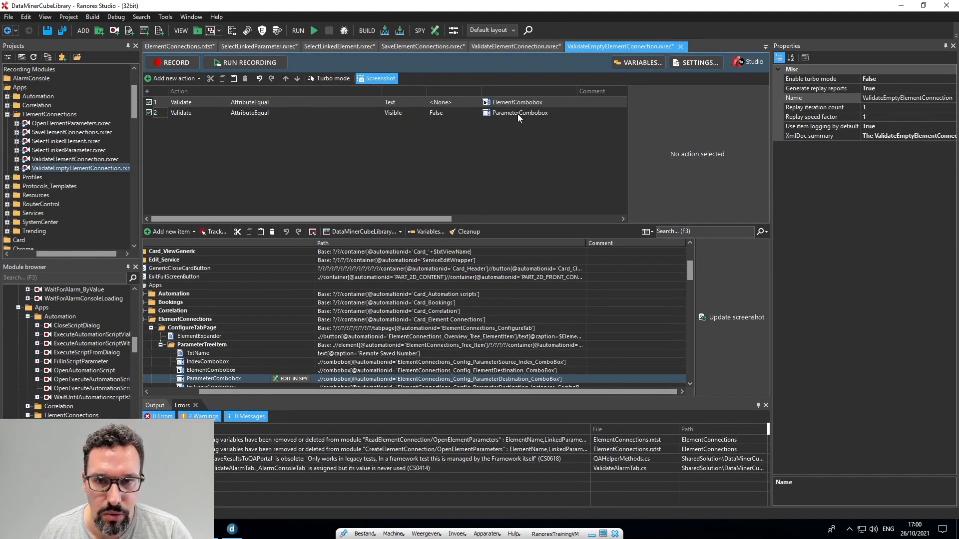
Remove the unused variables from the ValidateEmptyElementConnection module and save all open files.
click(631, 63)
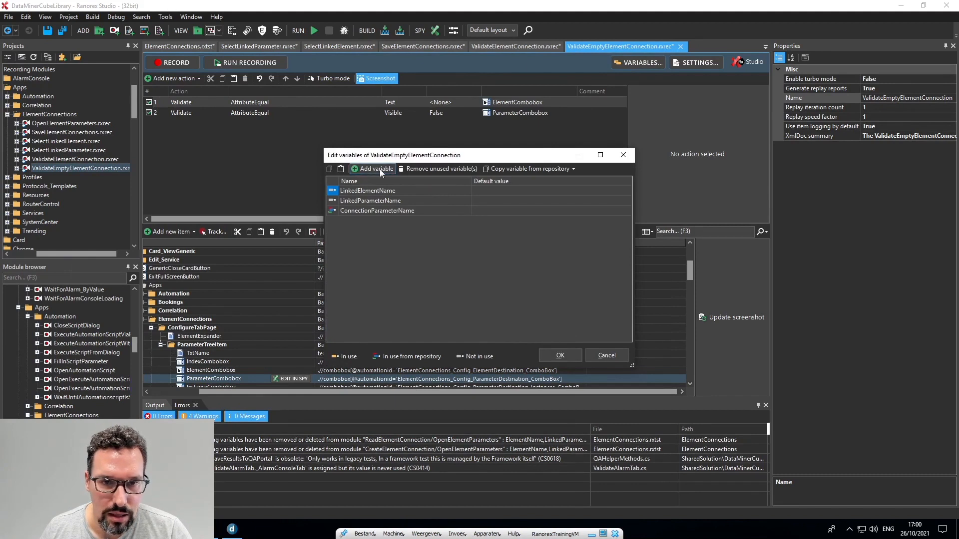
click(428, 168)
click(428, 168)
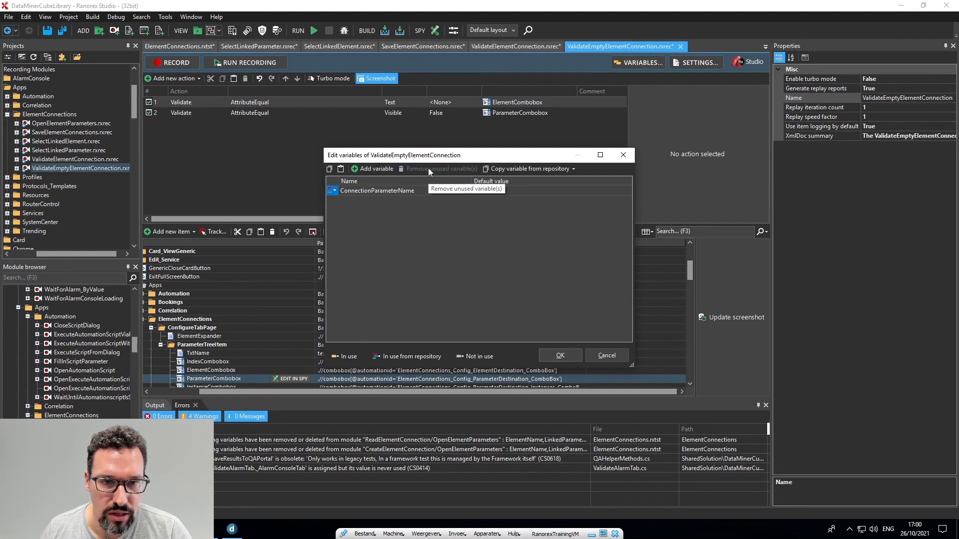
click(570, 352)
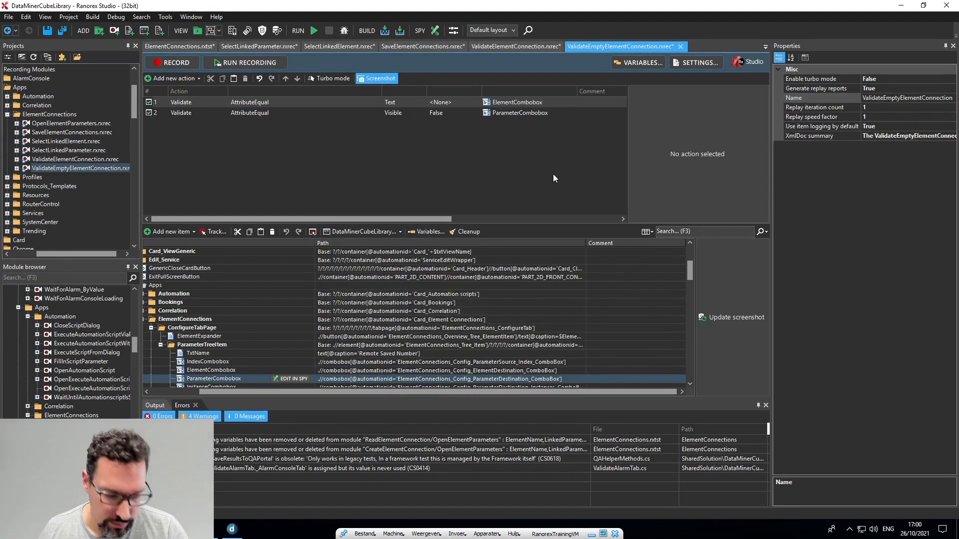
key(ctrl+shift+s)
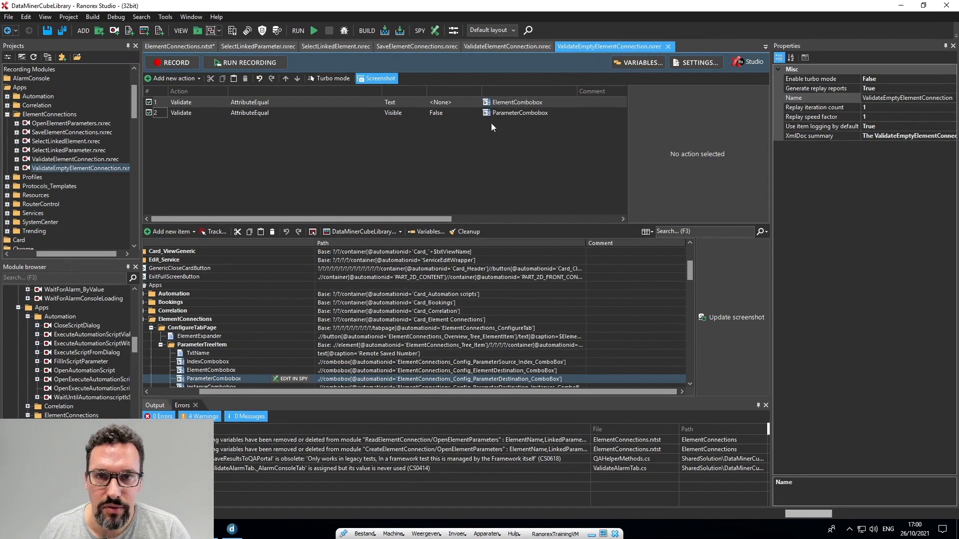
Close both validation recordings and add ValidateEmptyElementConnection after ValidateElementConnection in the DeleteElementConnection test case, without auto-binding variables.
click(668, 47)
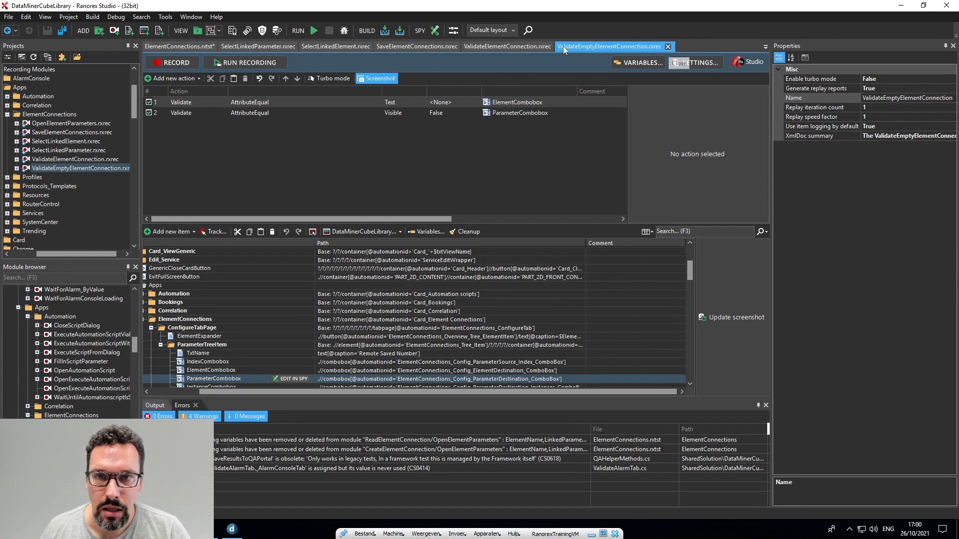
click(556, 47)
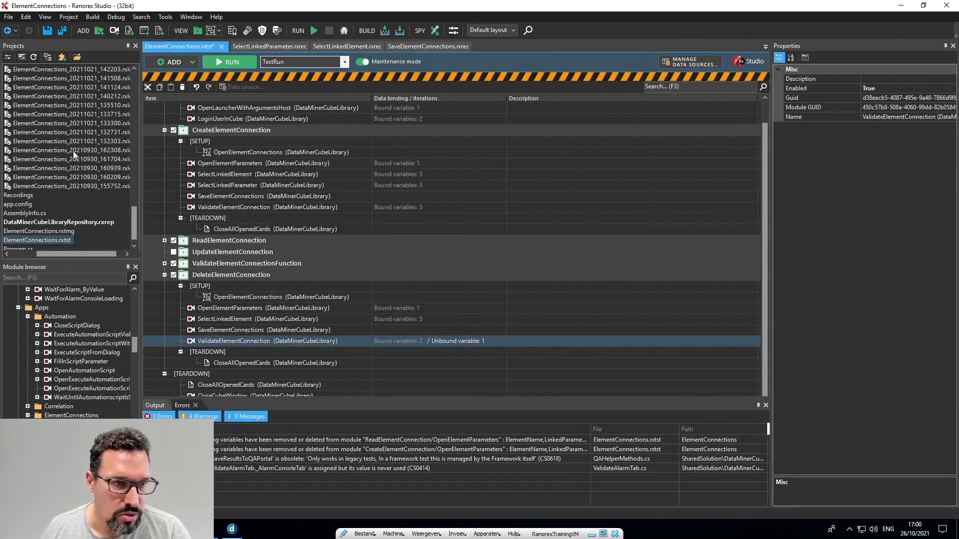
drag(130, 234, 127, 100)
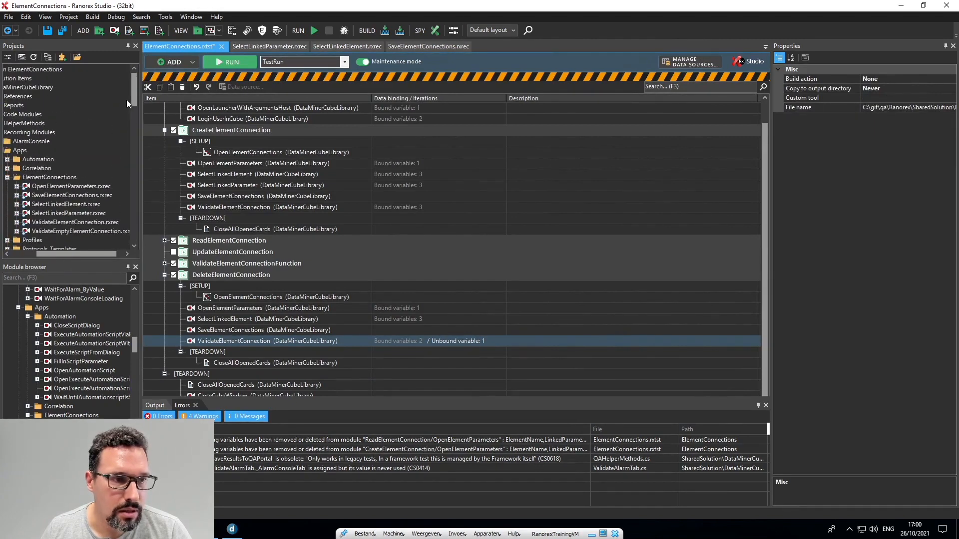
drag(65, 231, 242, 345)
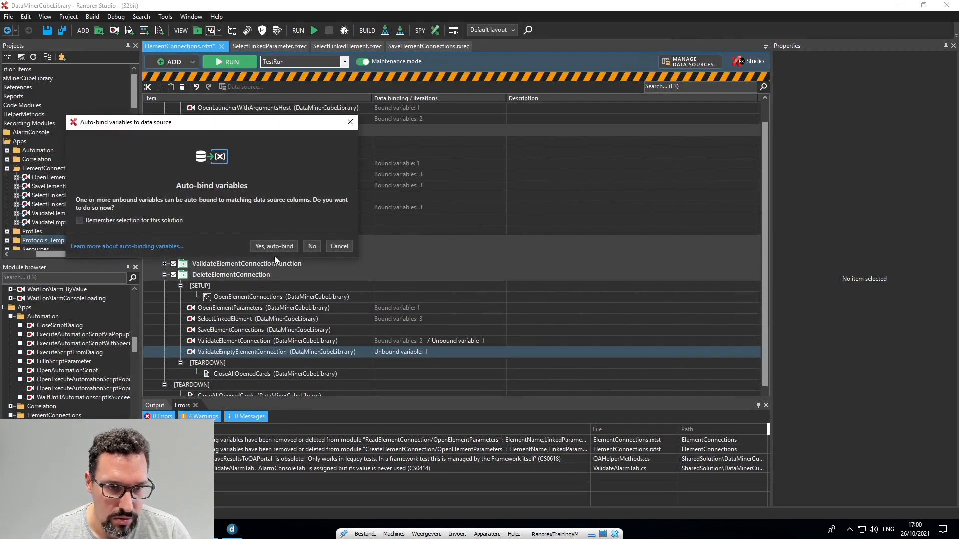
click(311, 246)
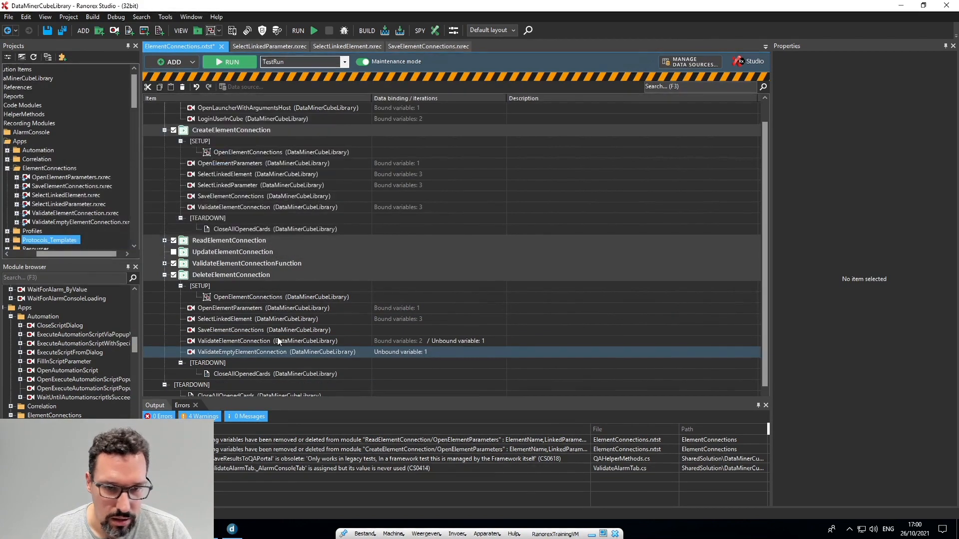
Delete the ValidateElementConnection module from the DeleteElementConnection test case.
click(298, 343)
right_click(283, 339)
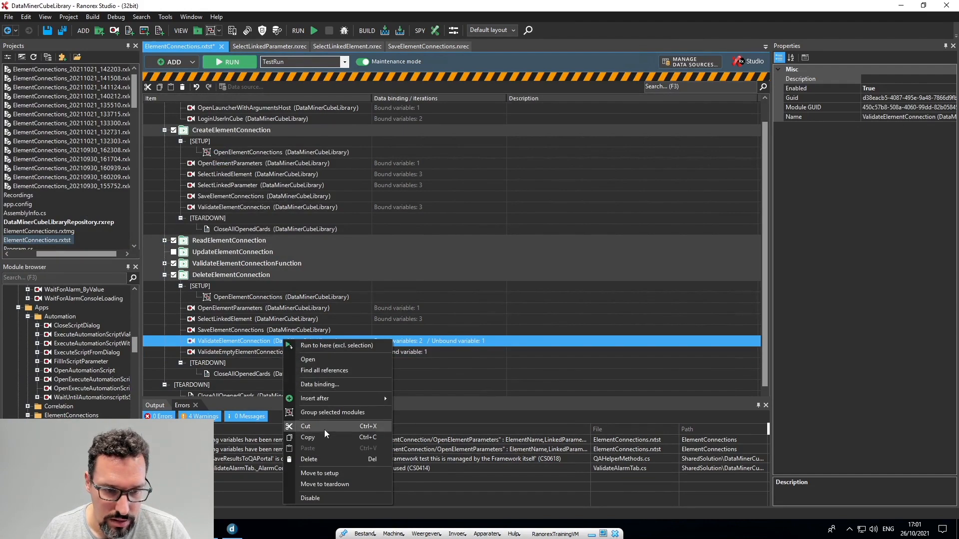
click(325, 459)
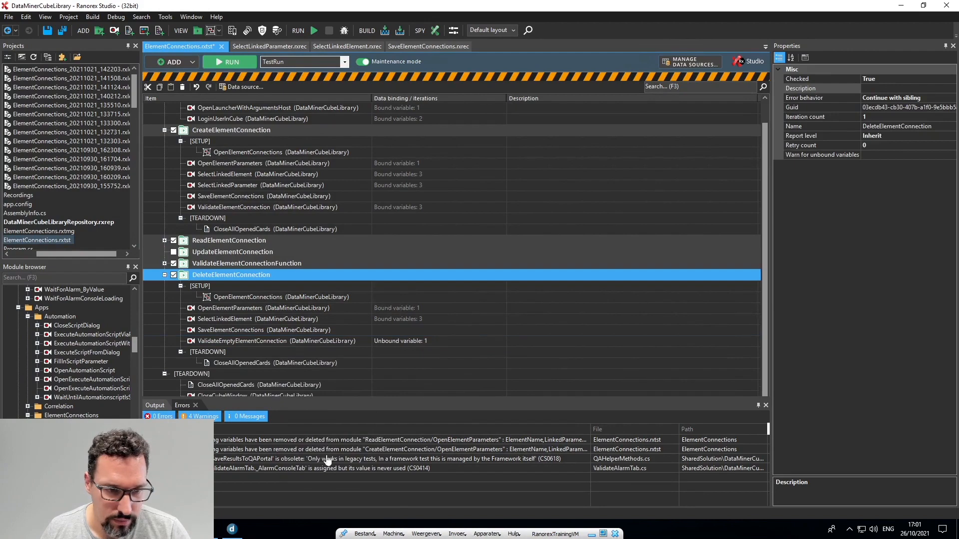
Bind DeleteElementConnection's ConnectionParameterName parameter also to ValidateEmptyElementConnection's ConnectionParameterName variable, and save the test suite.
right_click(258, 275)
click(318, 314)
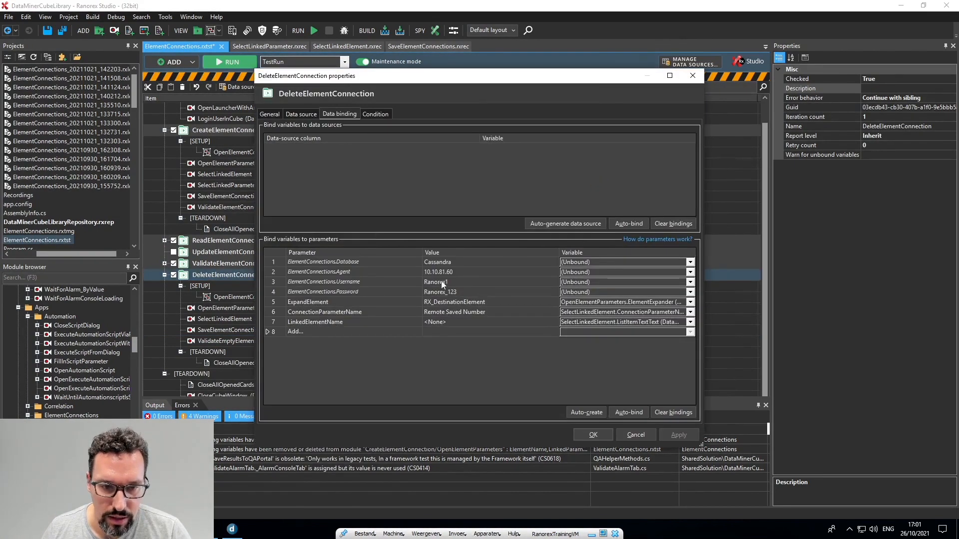
click(373, 303)
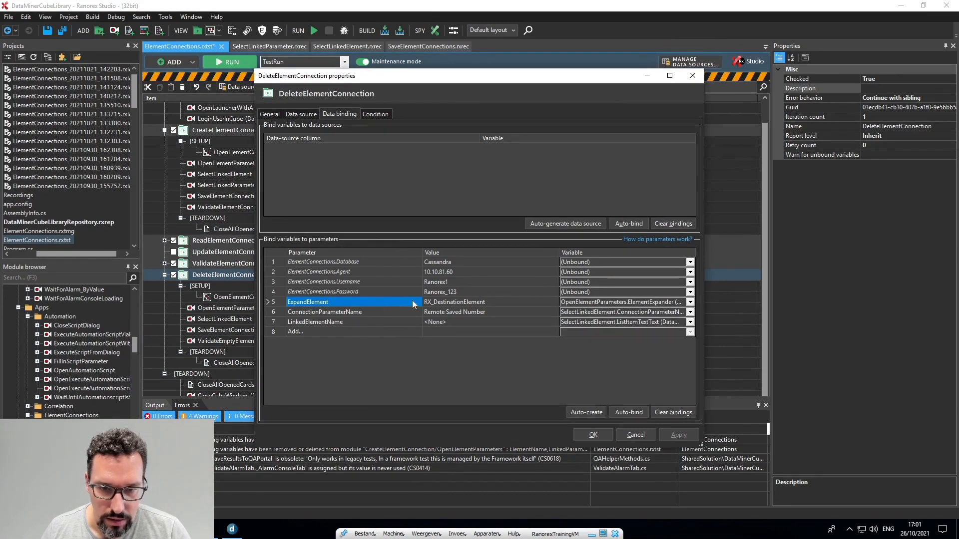
click(608, 304)
click(692, 302)
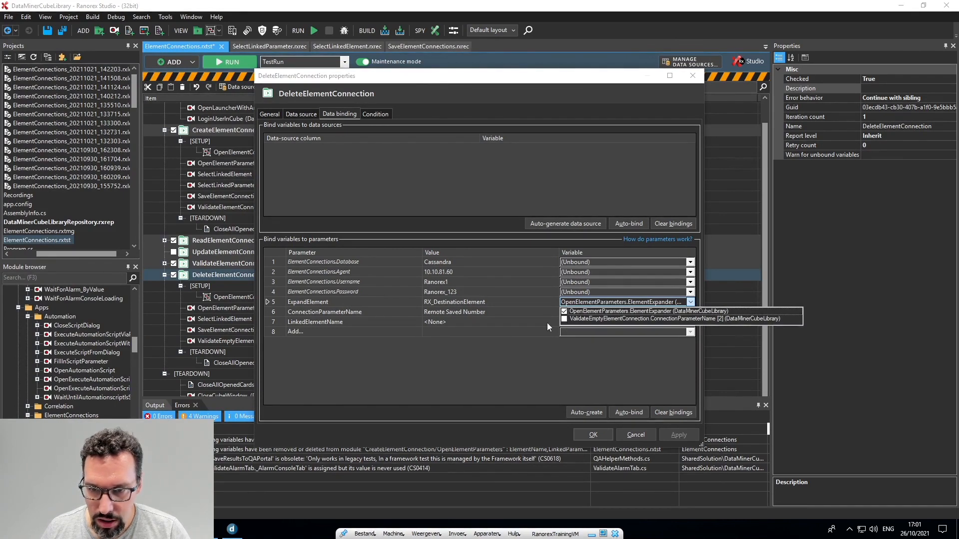
click(483, 366)
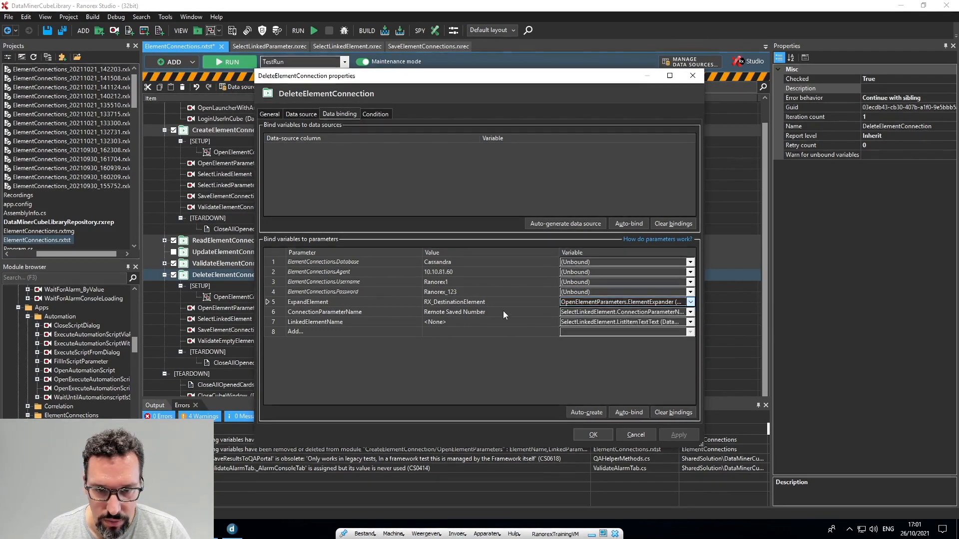
click(519, 309)
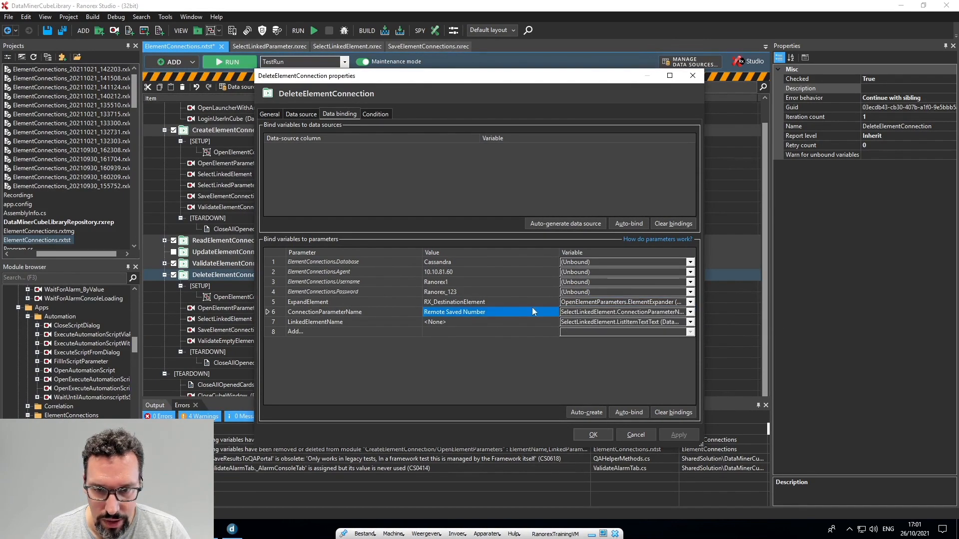
click(691, 313)
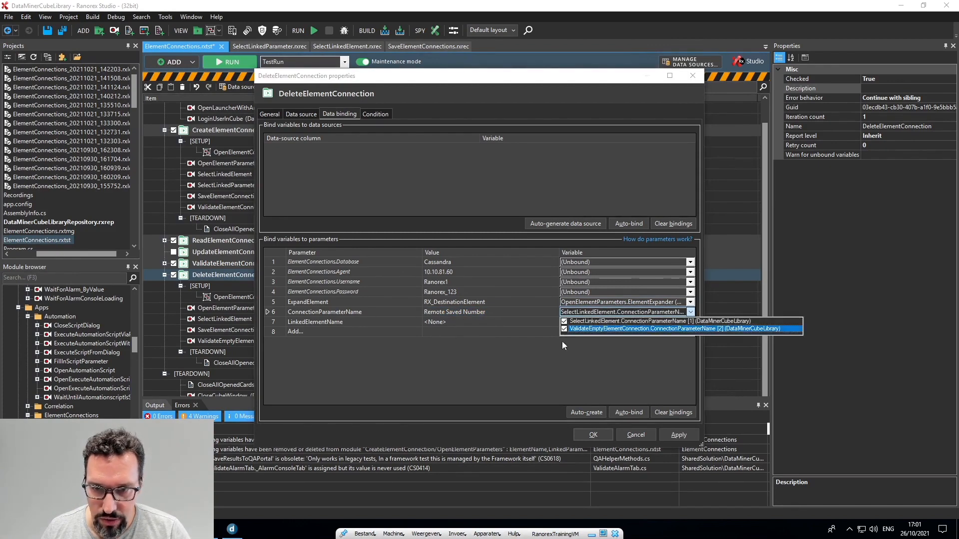
click(578, 372)
click(592, 435)
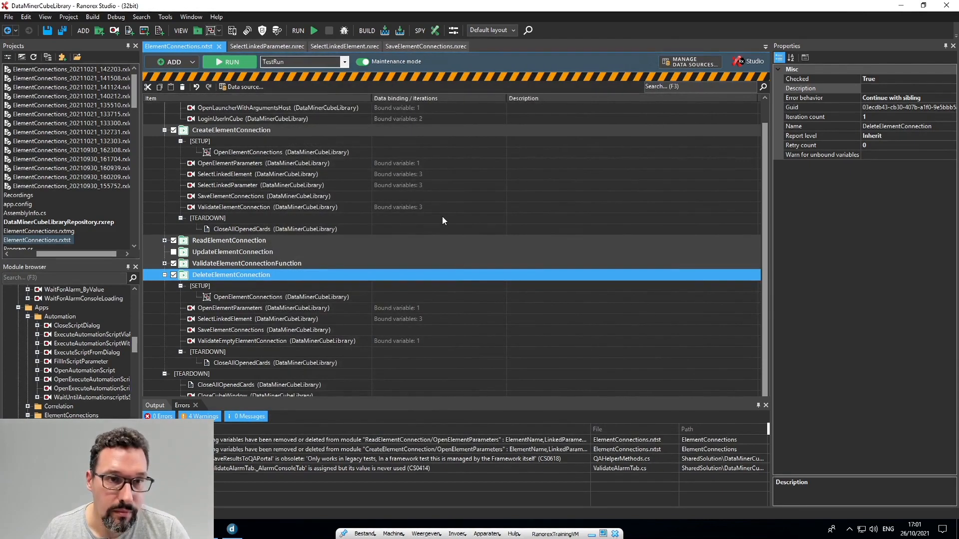
key(ctrl+s)
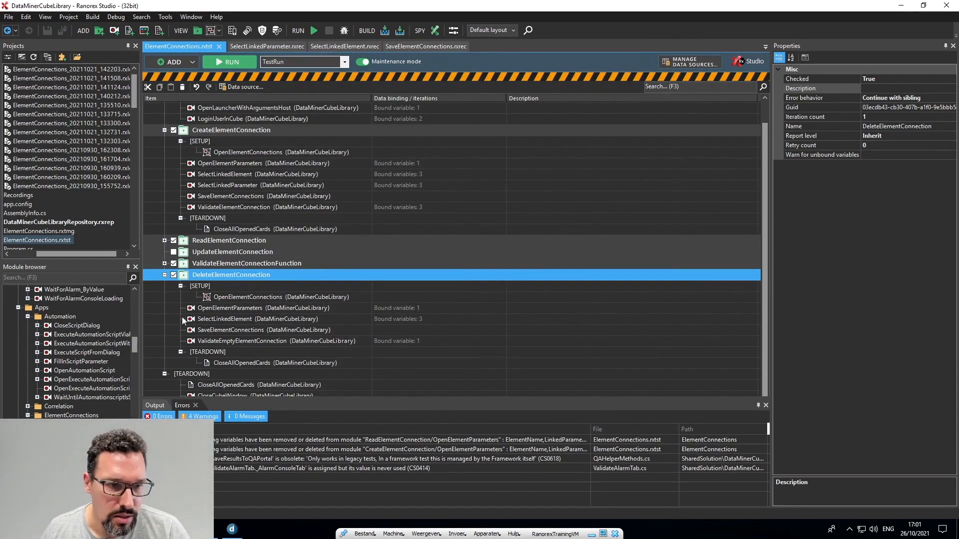
Run the DeleteElementConnection test case and, during the run, expand RX_DestinationElement in DataMiner Cube's Element Connections app.
right_click(209, 281)
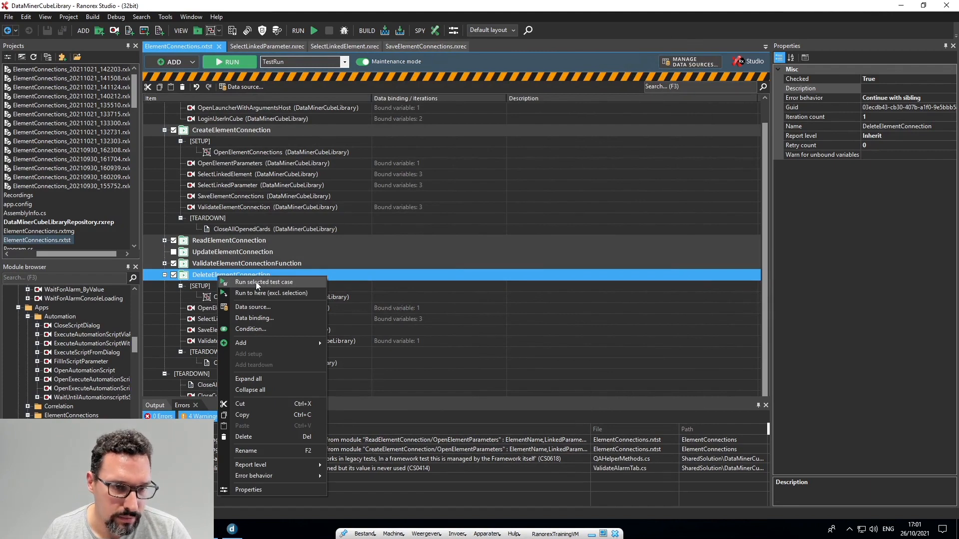
click(255, 282)
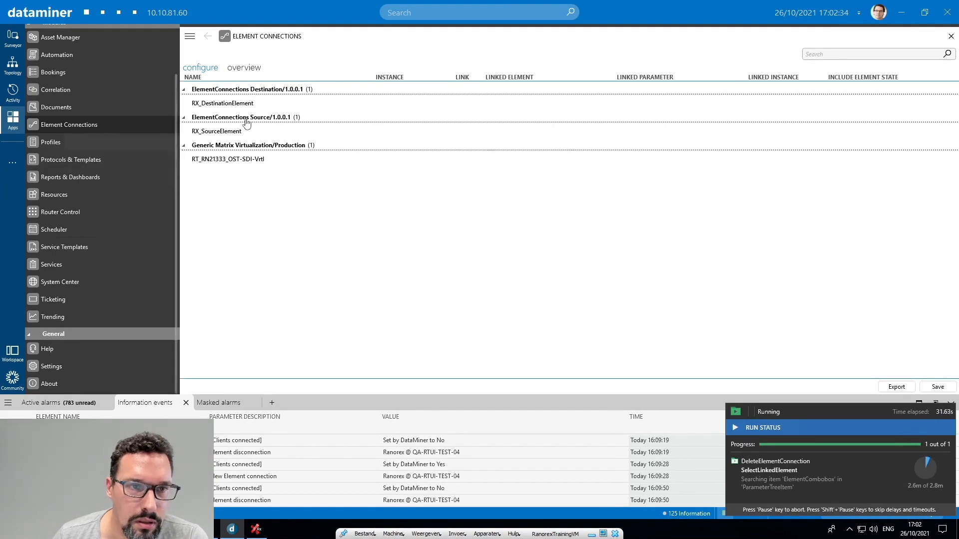
click(228, 107)
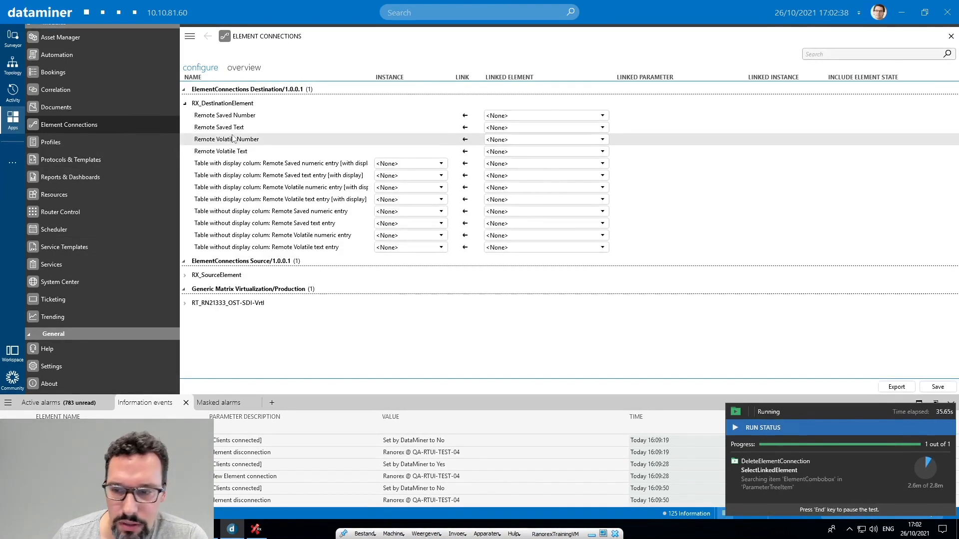
Filter for and choose <None> as Remote Saved Number's linked element under RX_DestinationElement, and close the test run's report in Ranorex Studio.
click(546, 115)
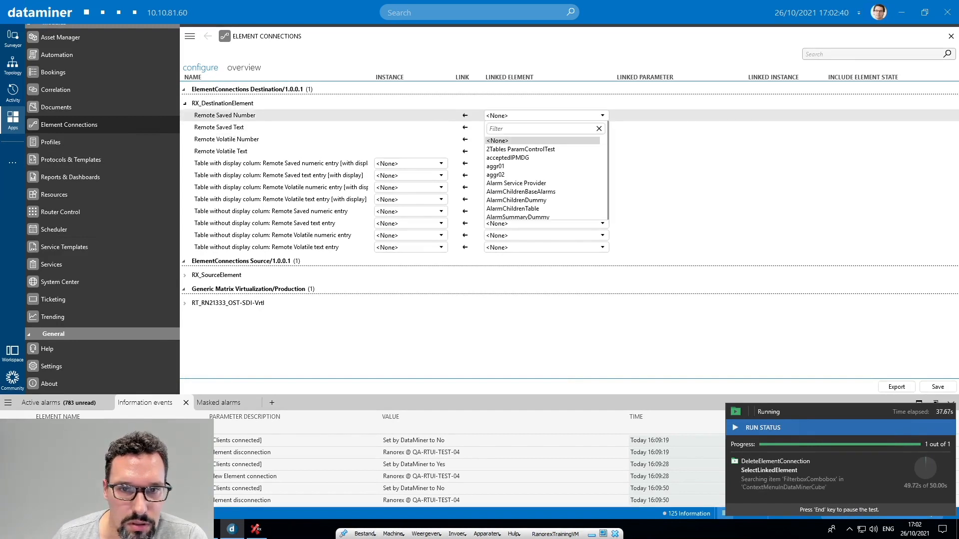
text(<None>)
click(542, 140)
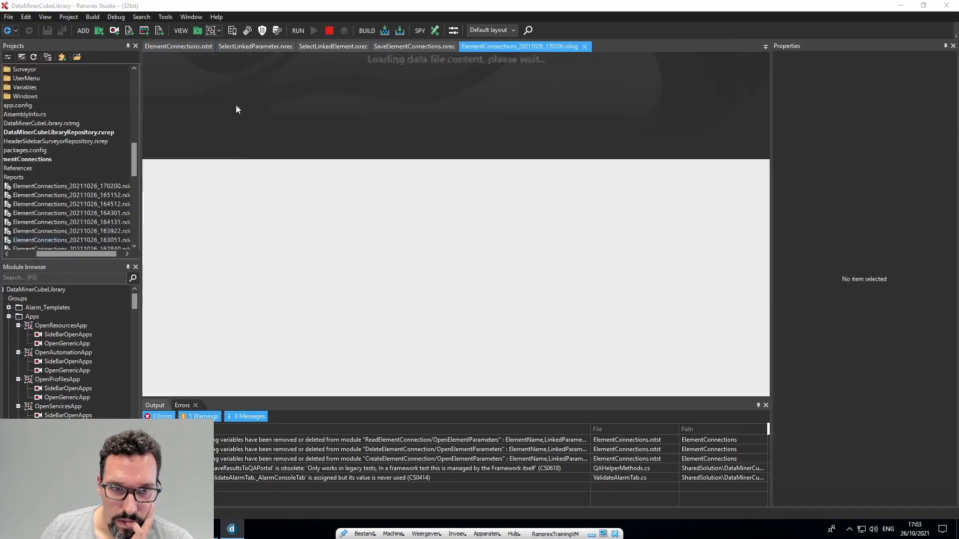
click(584, 47)
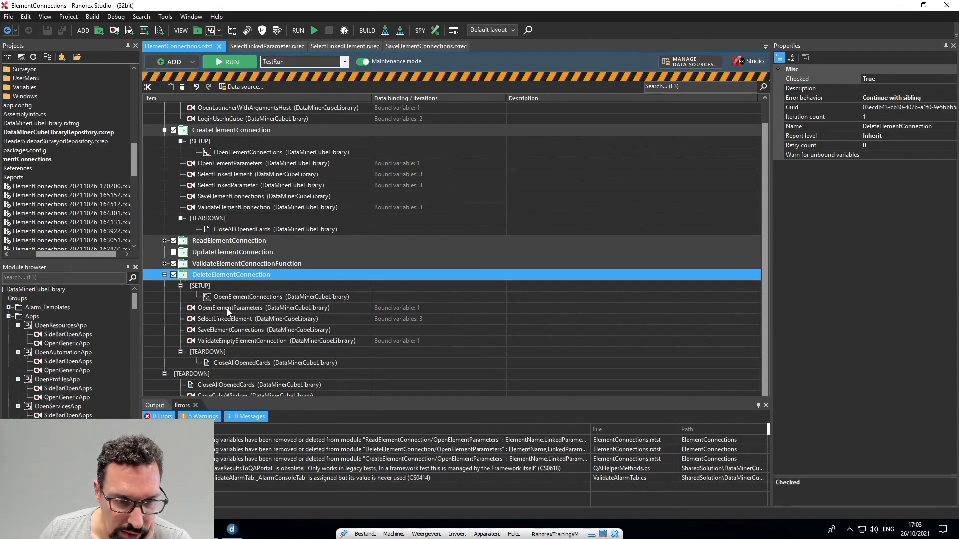
Review the DeleteElementConnection test case's modules: OpenElementParameters, SelectLinkedElement, SaveElementConnections and ValidateEmptyElementConnection.
click(227, 310)
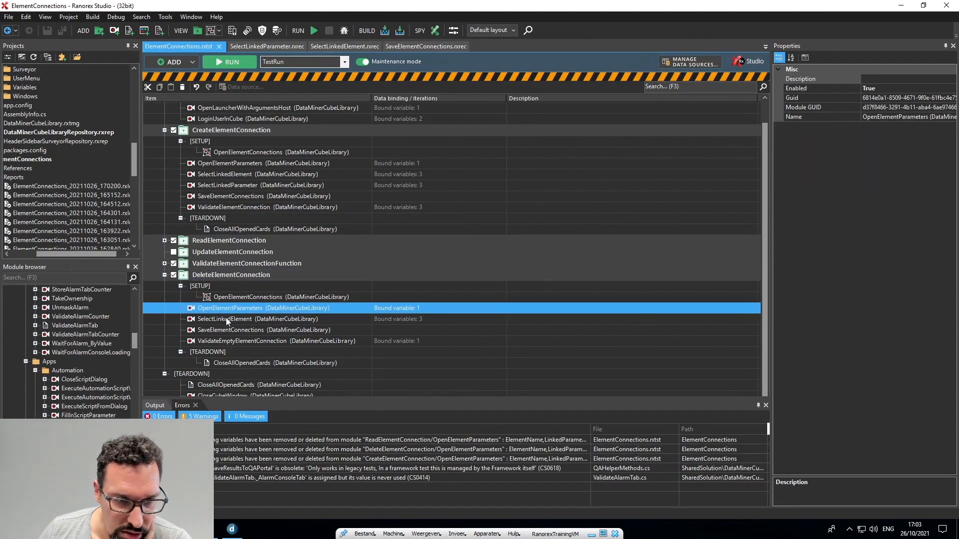
click(226, 319)
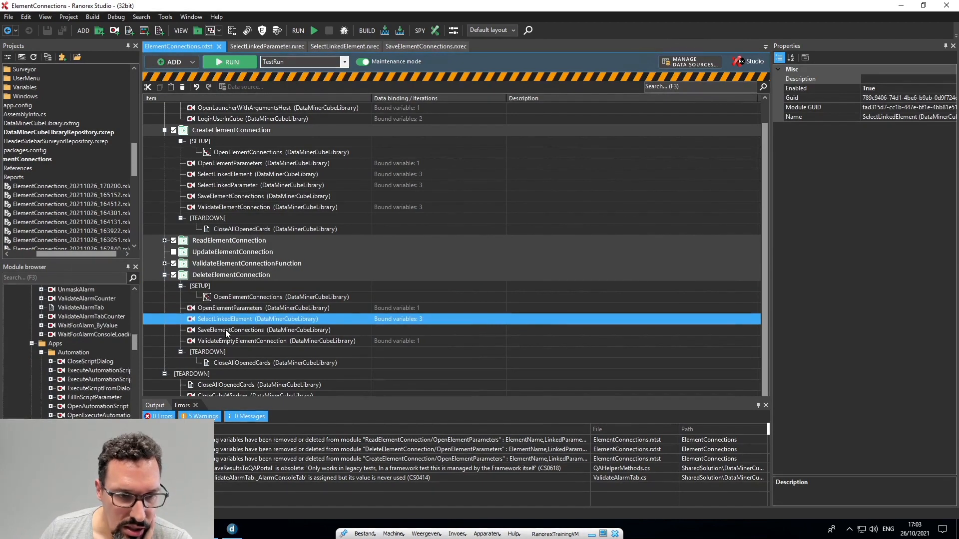
click(225, 330)
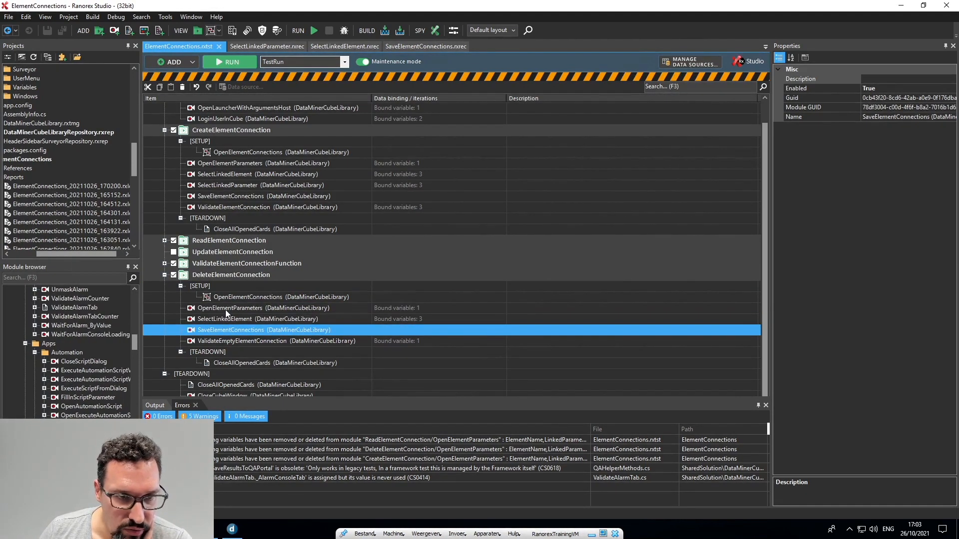
click(226, 310)
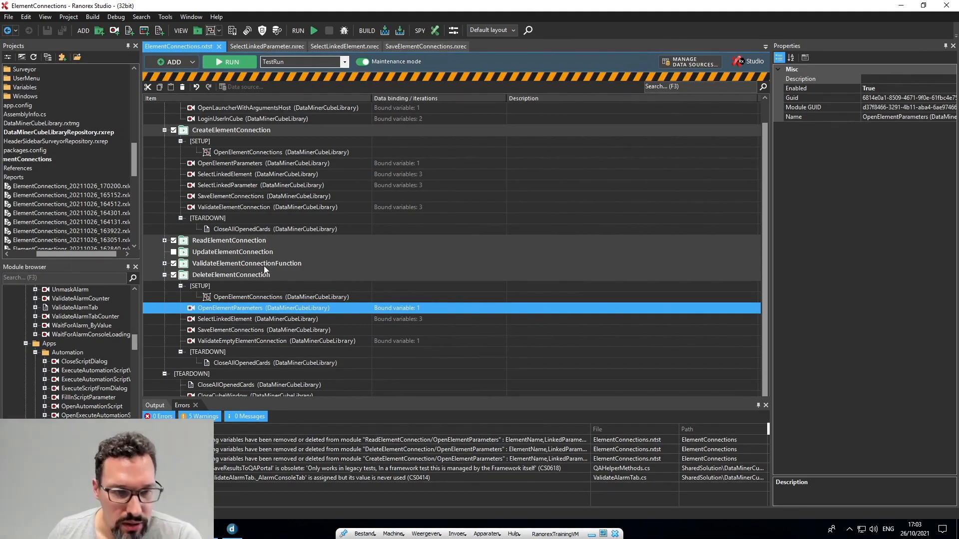
click(232, 275)
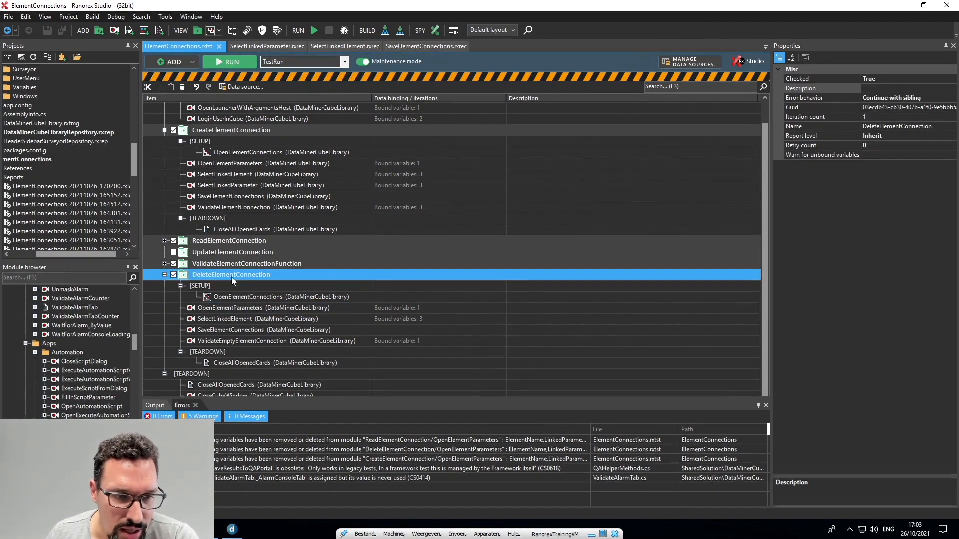
click(236, 330)
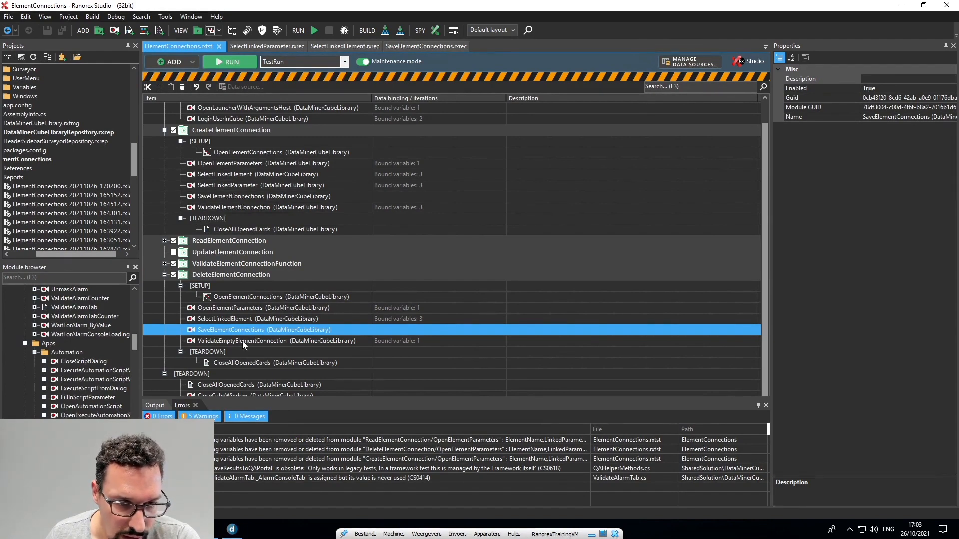
click(241, 341)
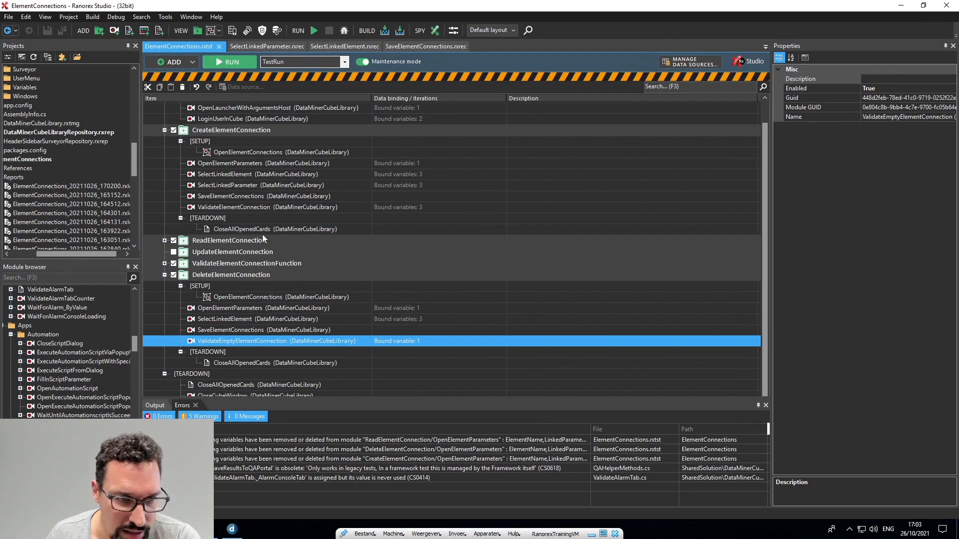